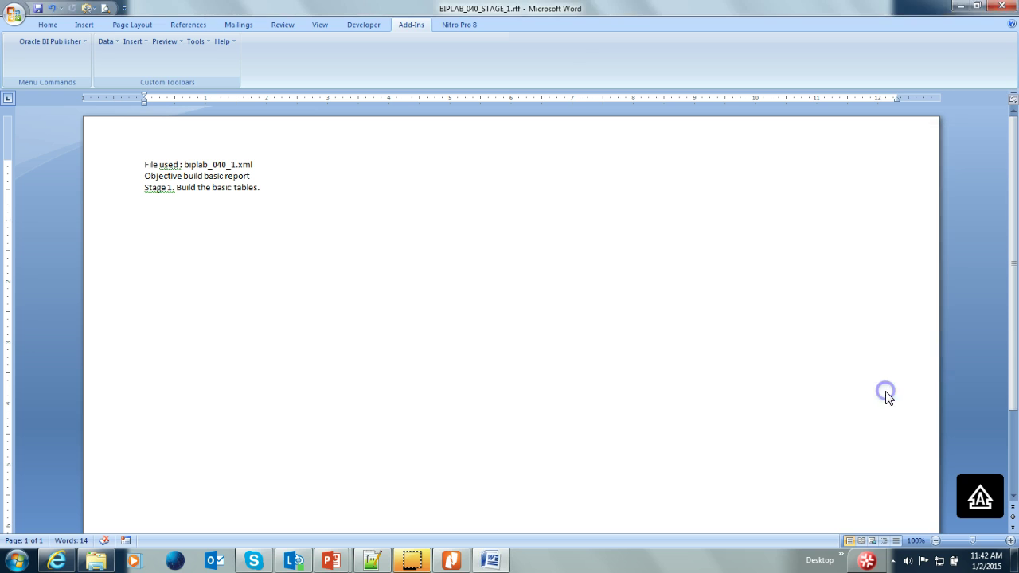
Step: Start a BI Publisher Table Wizard report below the Stage 1 text, using the Table format and the XXTV_FIXEDBUDGET_RPT report data set
{"action": "left_click", "coordinate": [552, 321]}
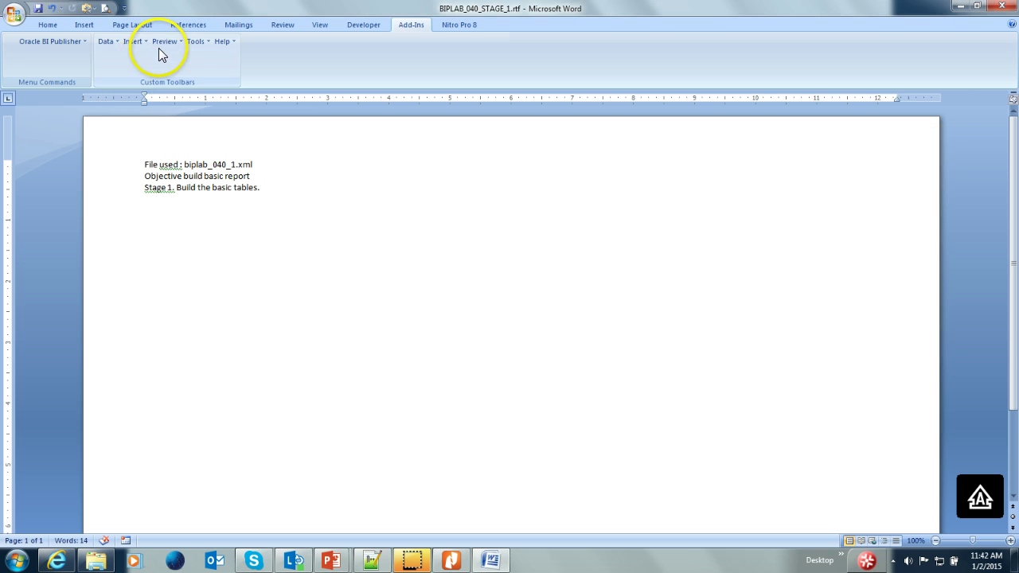
{"action": "left_click", "coordinate": [132, 41]}
{"action": "left_click", "coordinate": [148, 71]}
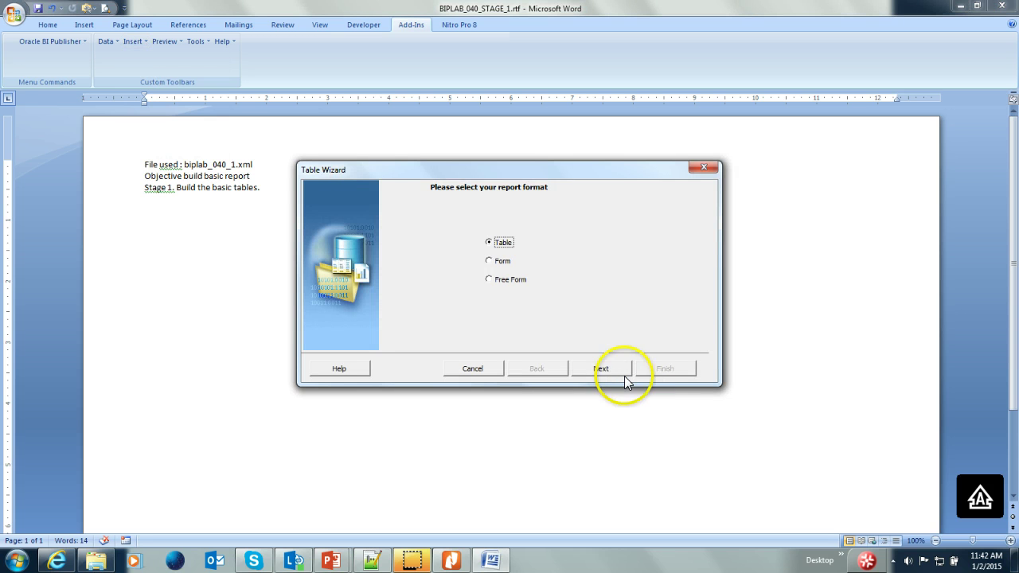
{"action": "left_click", "coordinate": [603, 366]}
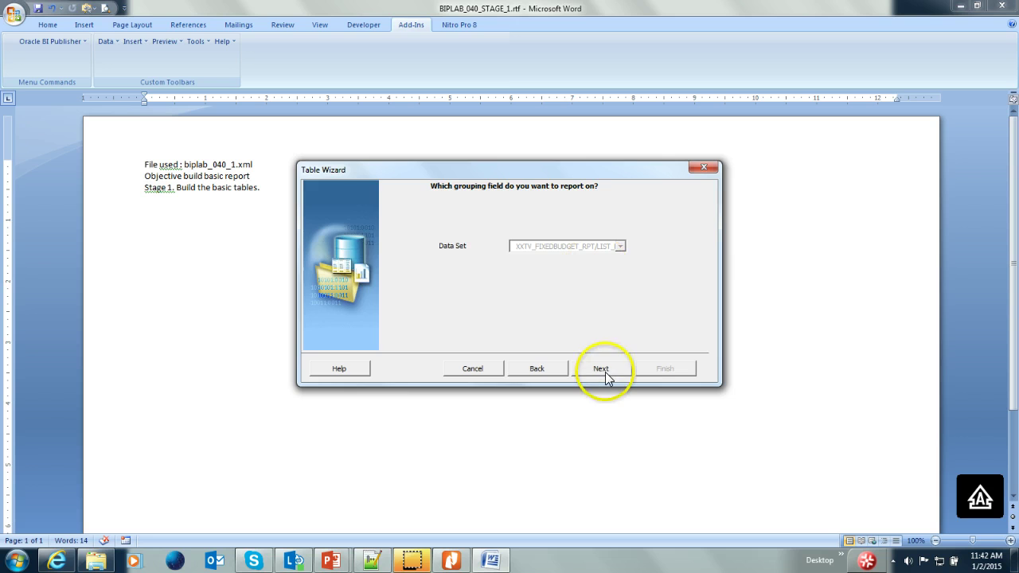
{"action": "left_click", "coordinate": [603, 371]}
Step: Add the Budget Setup Type field to the report and finish the wizard to generate the table
{"action": "left_click", "coordinate": [479, 220]}
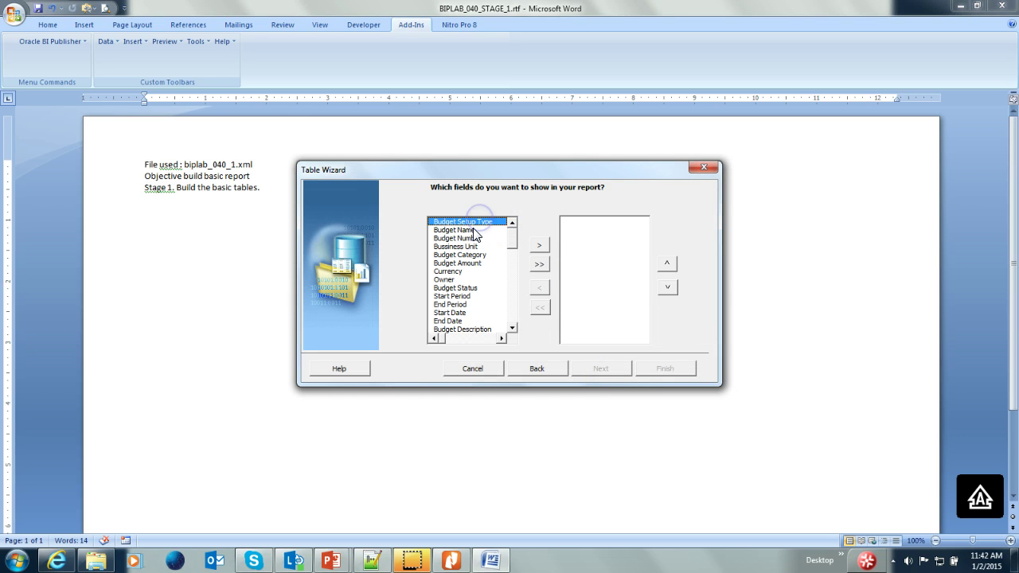
{"action": "left_click", "coordinate": [539, 246]}
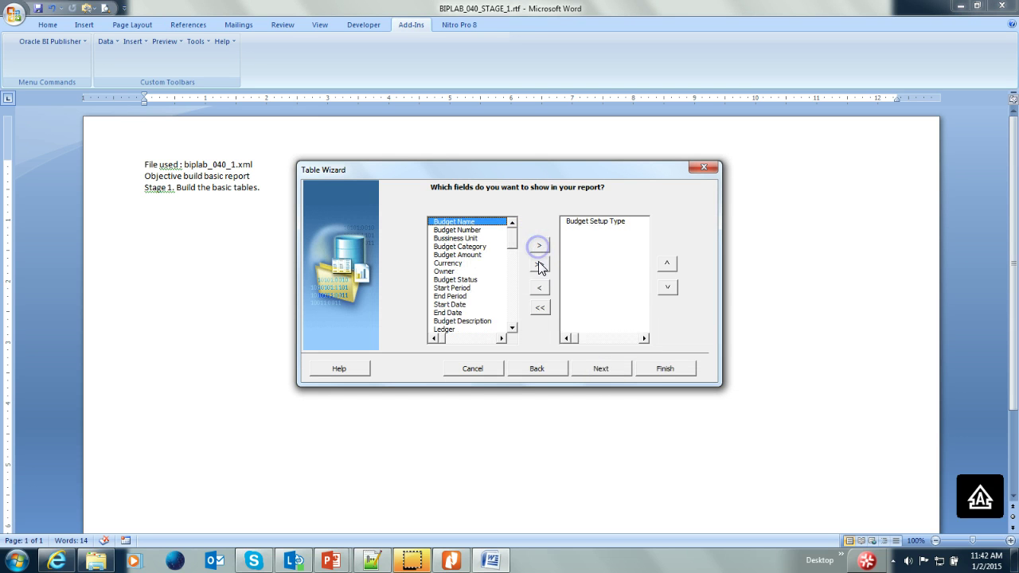
{"action": "left_click", "coordinate": [601, 369]}
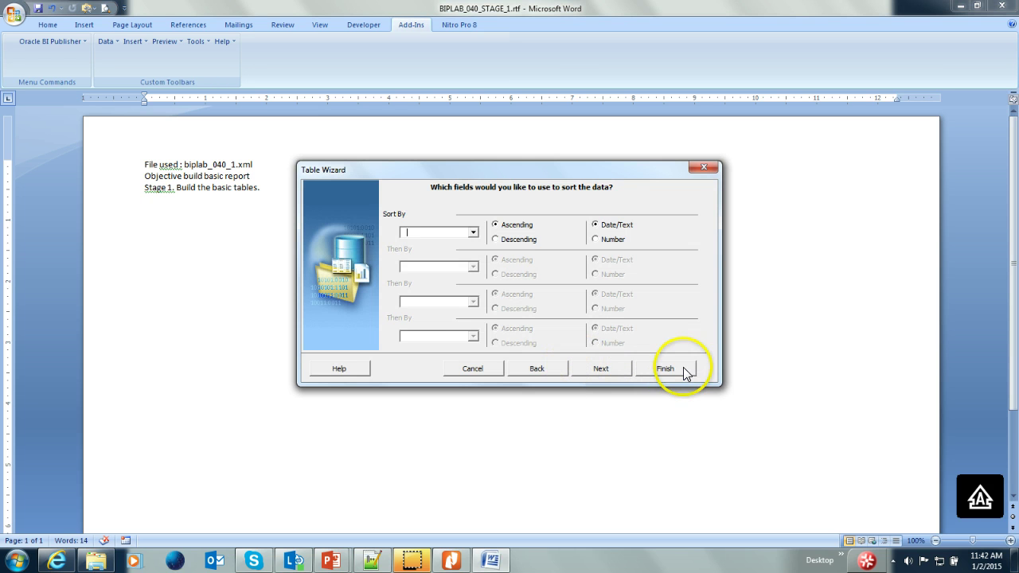
{"action": "left_click", "coordinate": [665, 368]}
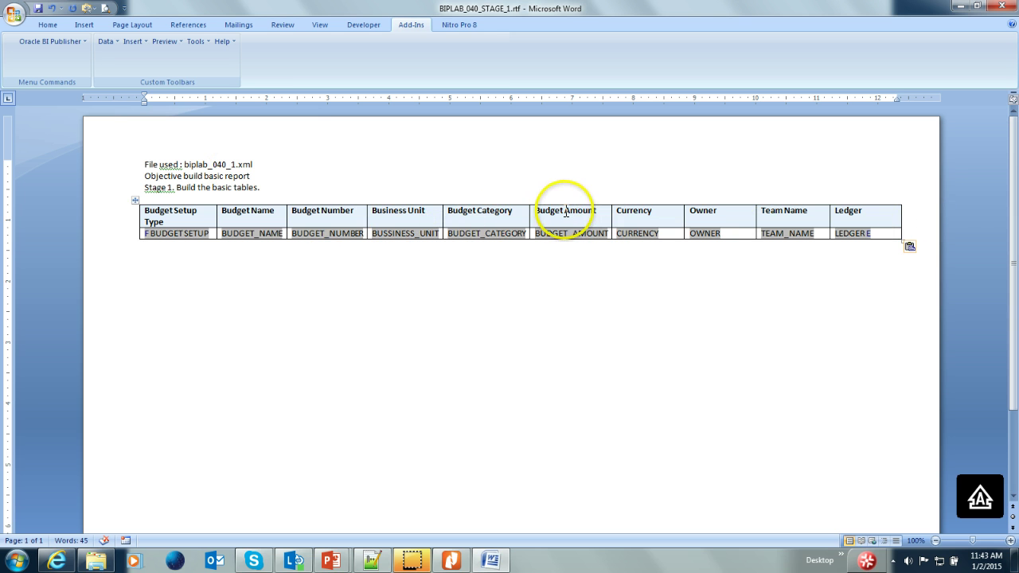
Step: Examine the code behind the table row's F field in the Field Browser, including its grouping and sort expressions
{"action": "left_click_drag", "start_coordinate": [565, 209], "coordinate": [632, 223]}
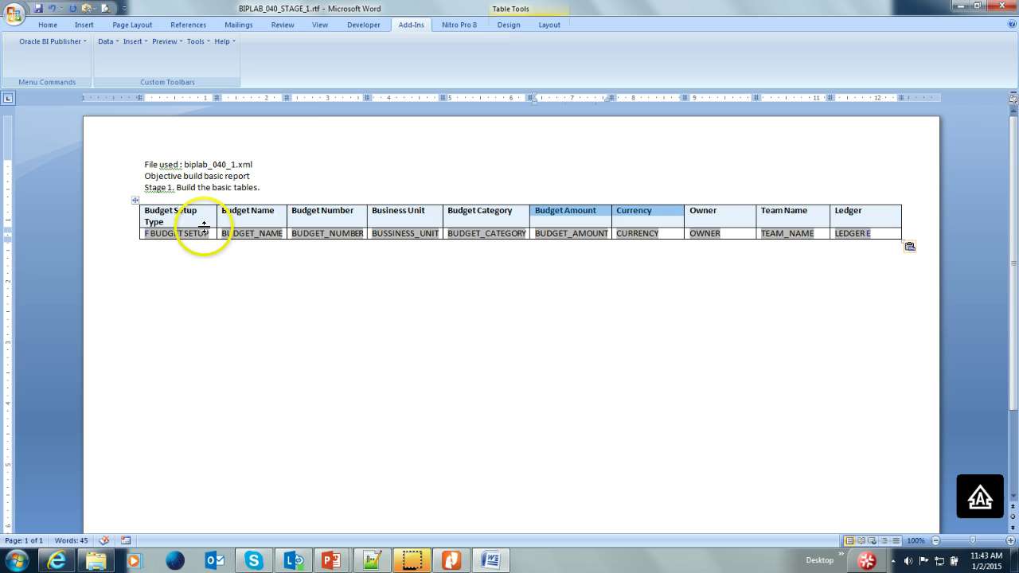
{"action": "left_click", "coordinate": [103, 234]}
{"action": "left_click", "coordinate": [199, 41]}
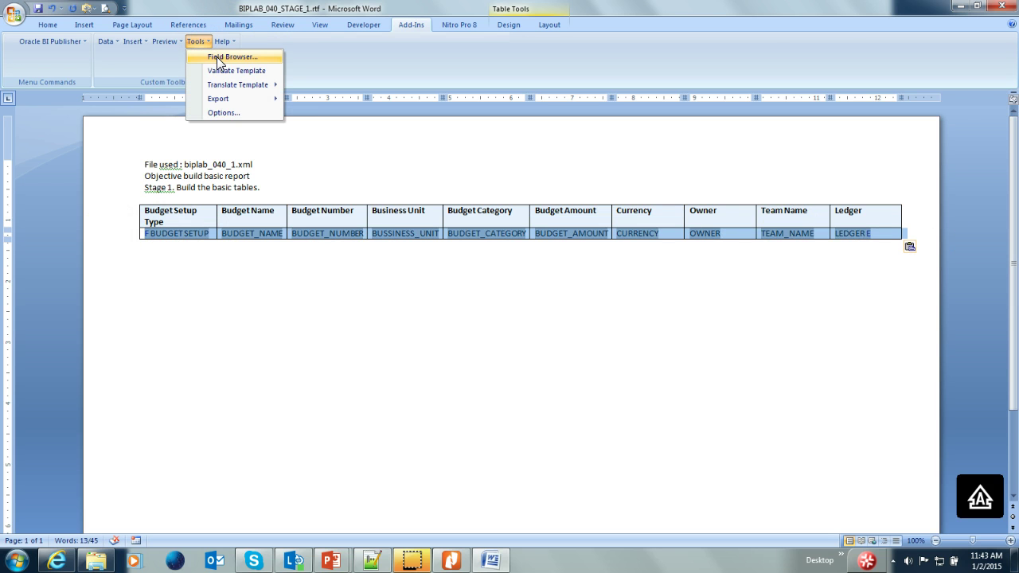
{"action": "left_click", "coordinate": [218, 58]}
{"action": "left_click", "coordinate": [875, 142]}
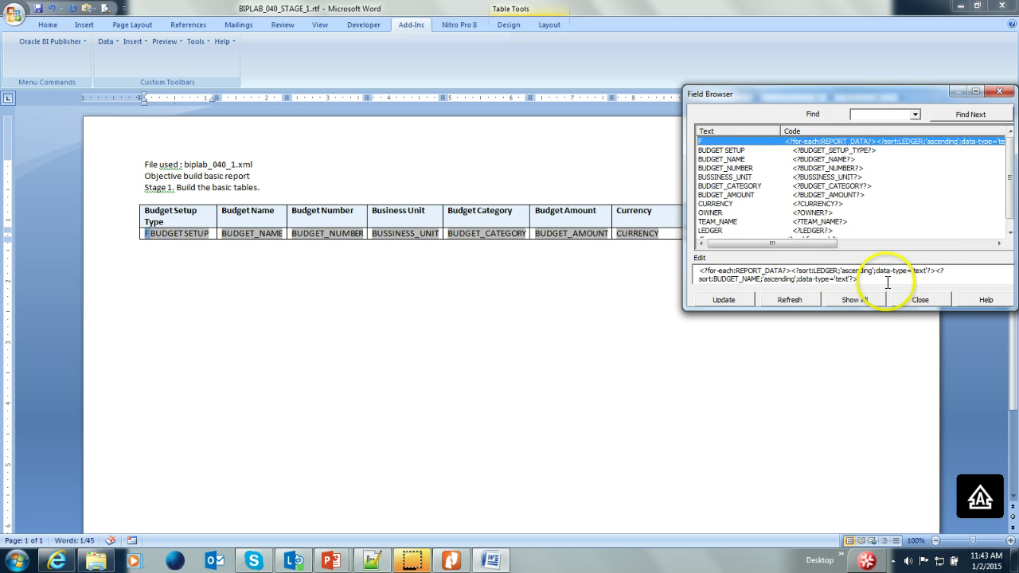
{"action": "double_click", "coordinate": [753, 280]}
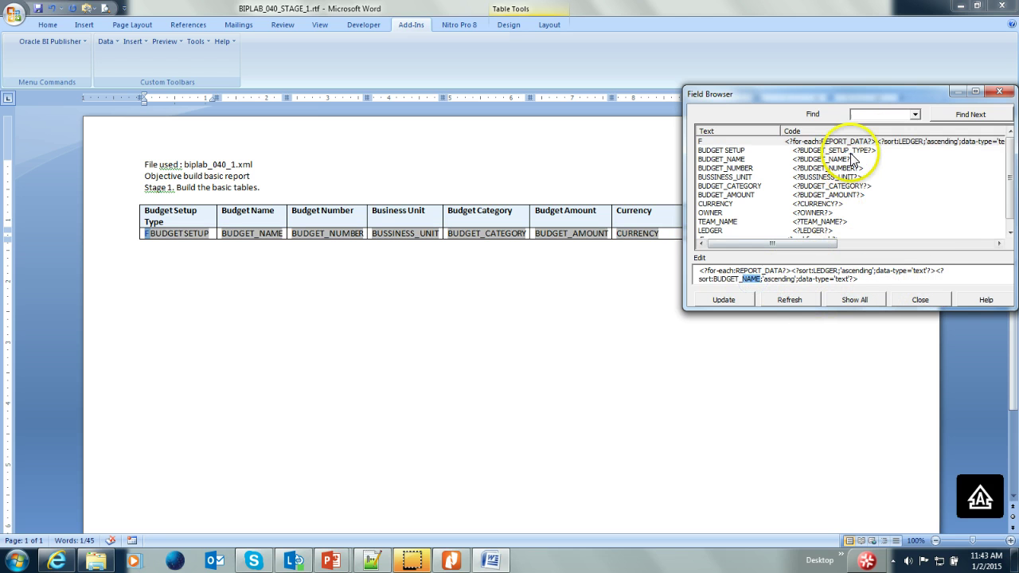
{"action": "left_click", "coordinate": [920, 300]}
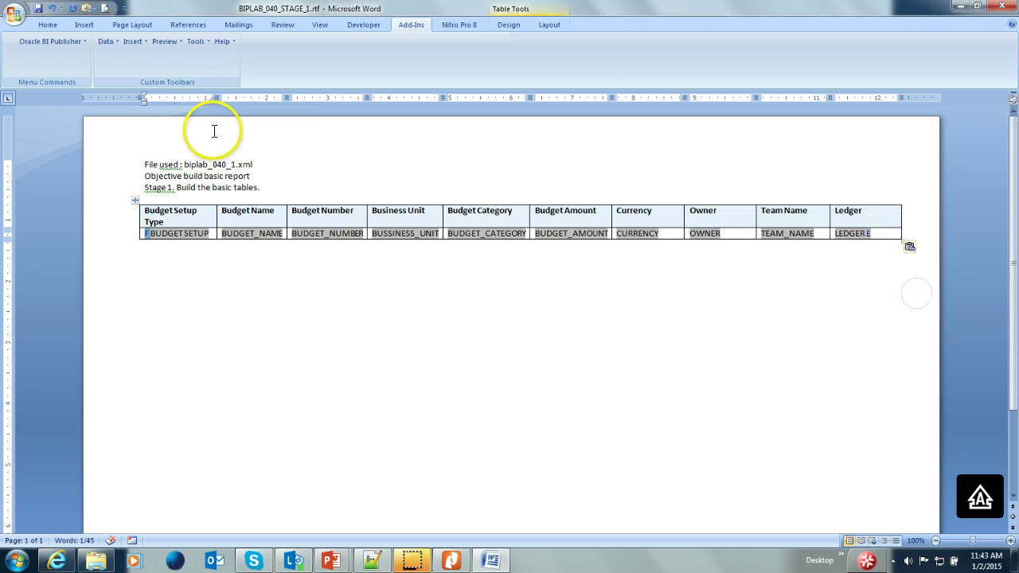
Step: Preview the template as a PDF report and page through the output
{"action": "left_click", "coordinate": [166, 43]}
{"action": "left_click", "coordinate": [169, 62]}
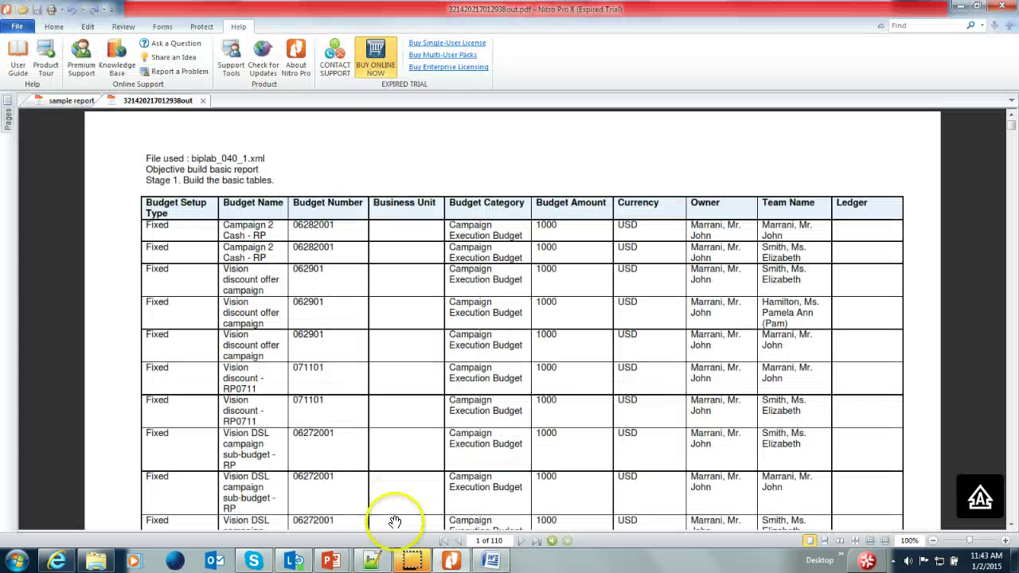
{"action": "scroll", "coordinate": [490, 451], "scroll_direction": "down", "scroll_amount": 3}
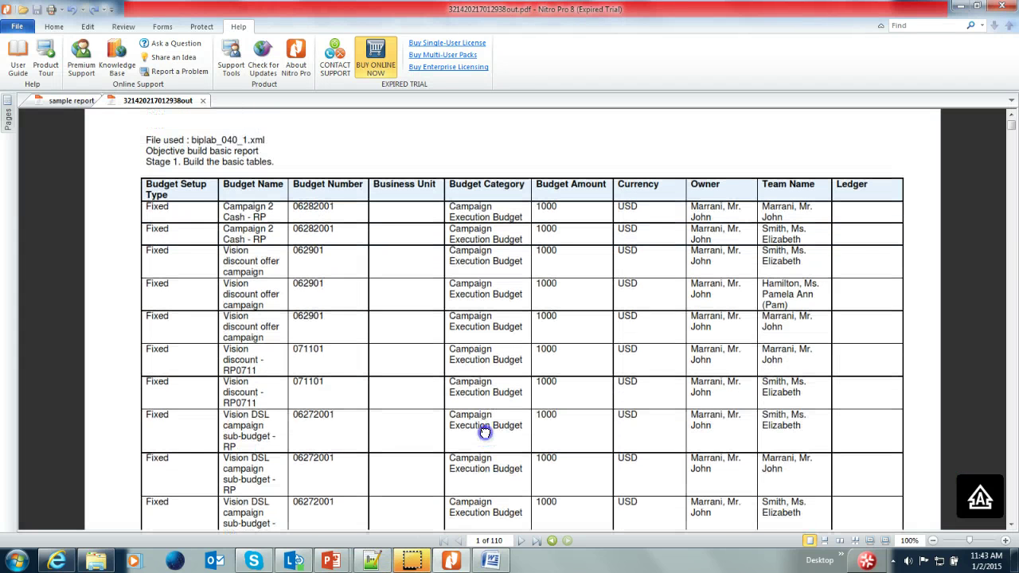
{"action": "left_click", "coordinate": [521, 540]}
{"action": "left_click", "coordinate": [522, 541]}
{"action": "left_click", "coordinate": [545, 542]}
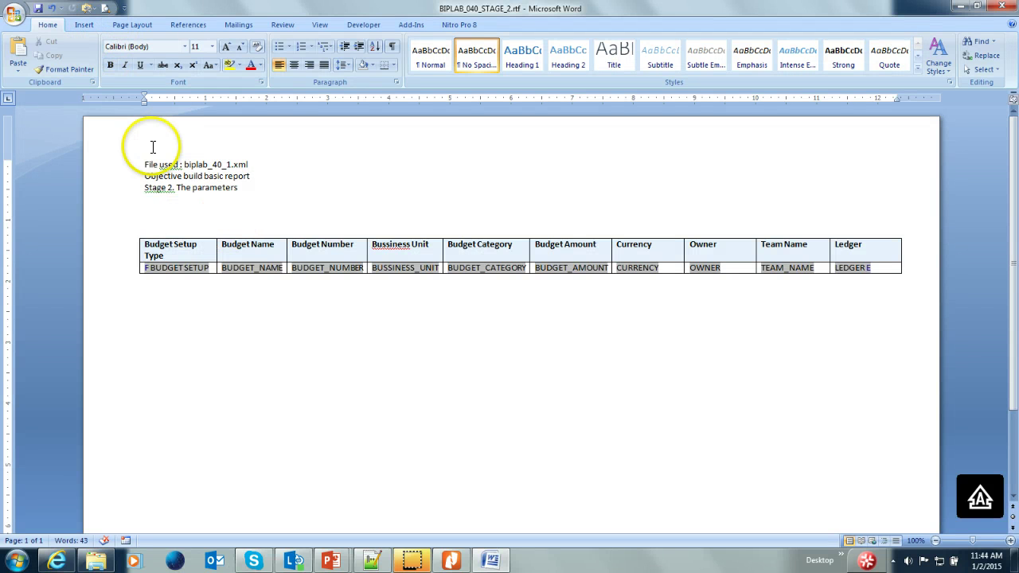
Step: Insert a table of six columns and one row between the Stage 2 text and the budget table
{"action": "left_click", "coordinate": [83, 26]}
{"action": "left_click", "coordinate": [108, 66]}
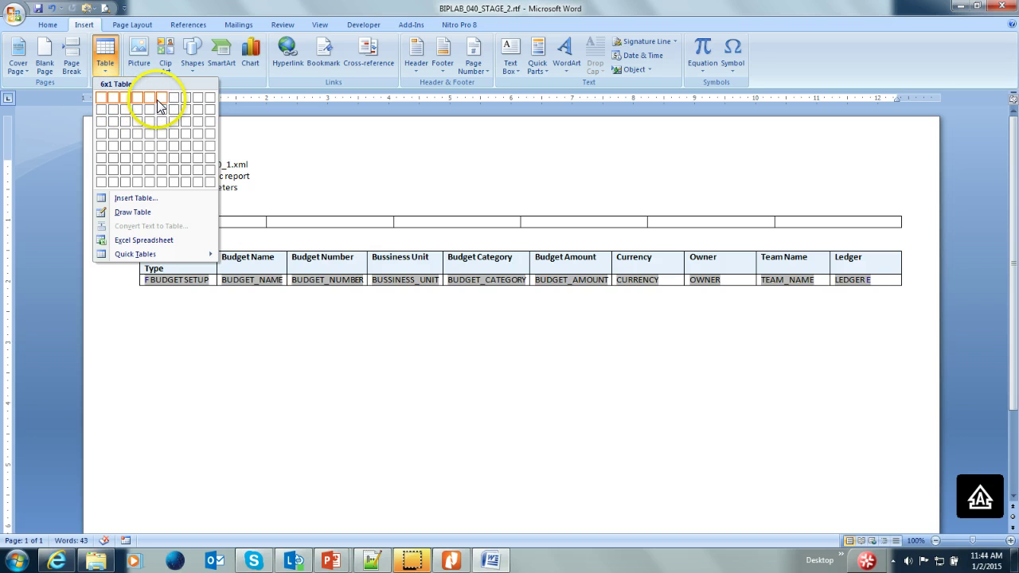
{"action": "left_click", "coordinate": [159, 102]}
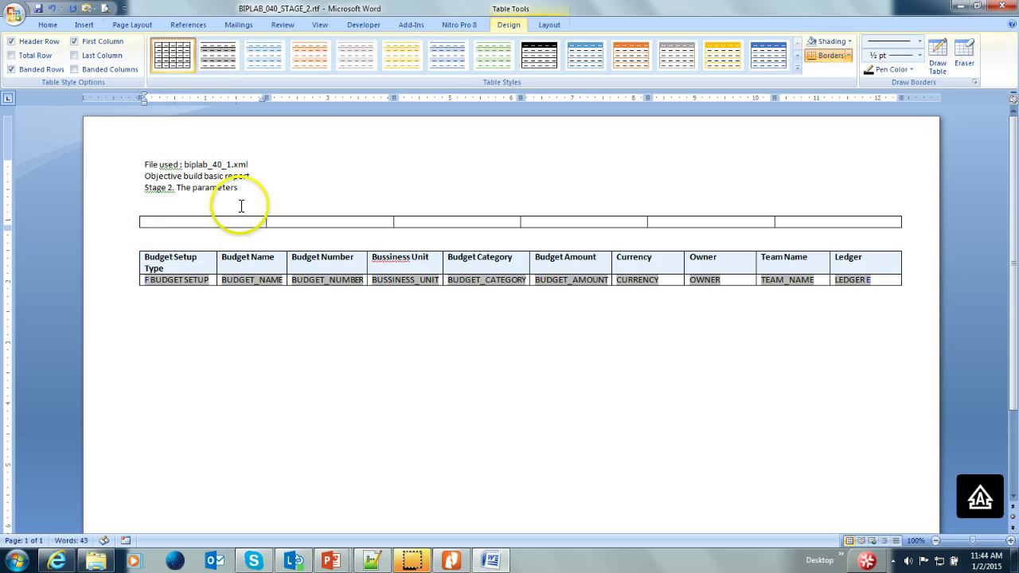
Step: Extend the new parameter table to six rows and enter "Budget Type" in its first cell
{"action": "key", "text": "Tab"}
{"action": "key", "text": "Tab"}
{"action": "key", "text": "Tab"}
{"action": "key", "text": "Tab"}
{"action": "key", "text": "Tab"}
{"action": "key", "text": "Tab"}
{"action": "key", "text": "Tab"}
{"action": "key", "text": "Tab"}
{"action": "key", "text": "Tab"}
{"action": "key", "text": "Tab"}
{"action": "key", "text": "Tab"}
{"action": "key", "text": "Tab"}
{"action": "left_click", "coordinate": [207, 226]}
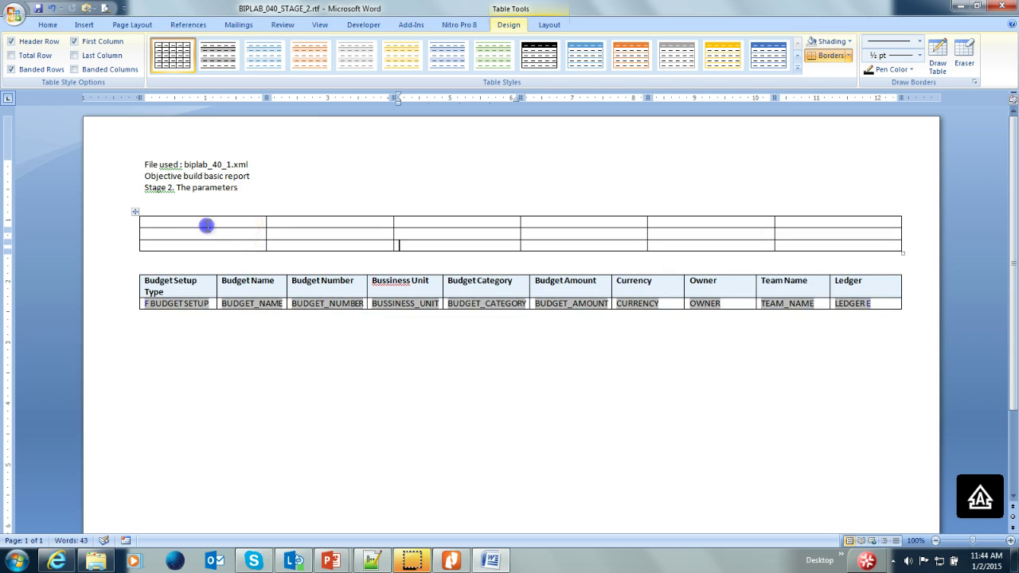
{"action": "key", "text": "Tab"}
{"action": "key", "text": "Tab"}
{"action": "key", "text": "Tab"}
{"action": "key", "text": "Tab"}
{"action": "key", "text": "Tab"}
{"action": "key", "text": "Tab"}
{"action": "key", "text": "Tab"}
{"action": "key", "text": "Tab"}
{"action": "key", "text": "Tab"}
{"action": "key", "text": "Tab"}
{"action": "key", "text": "Tab"}
{"action": "key", "text": "Tab"}
{"action": "key", "text": "Tab"}
{"action": "key", "text": "Tab"}
{"action": "key", "text": "Tab"}
{"action": "key", "text": "Tab"}
{"action": "key", "text": "Tab"}
{"action": "key", "text": "Tab"}
{"action": "key", "text": "Tab"}
{"action": "key", "text": "Tab"}
{"action": "left_click", "coordinate": [192, 225]}
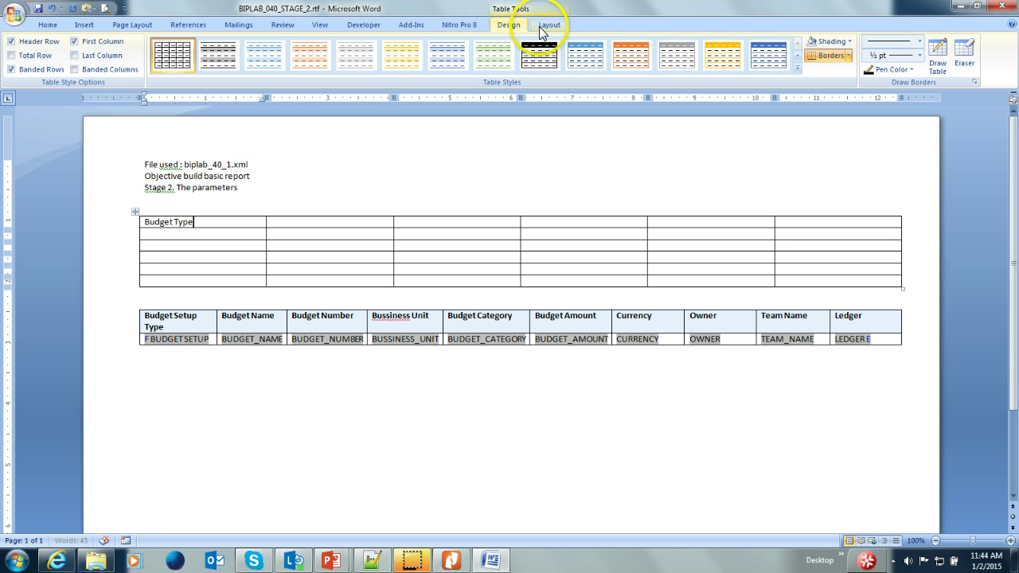
Step: Load the XML data file biplab_040_1.xml into the template
{"action": "left_click", "coordinate": [404, 26]}
{"action": "left_click", "coordinate": [110, 43]}
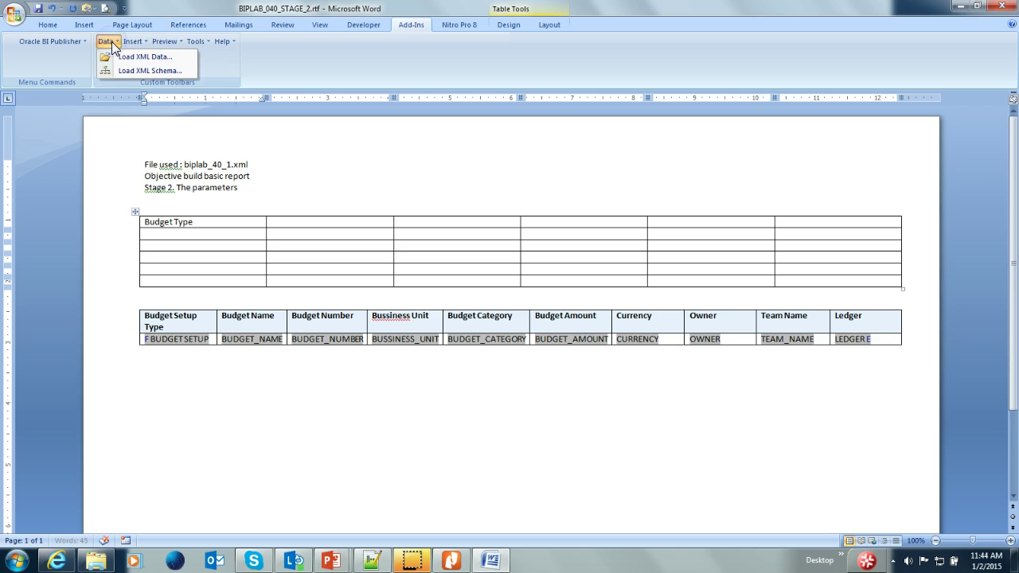
{"action": "left_click", "coordinate": [116, 56]}
{"action": "left_click", "coordinate": [645, 215]}
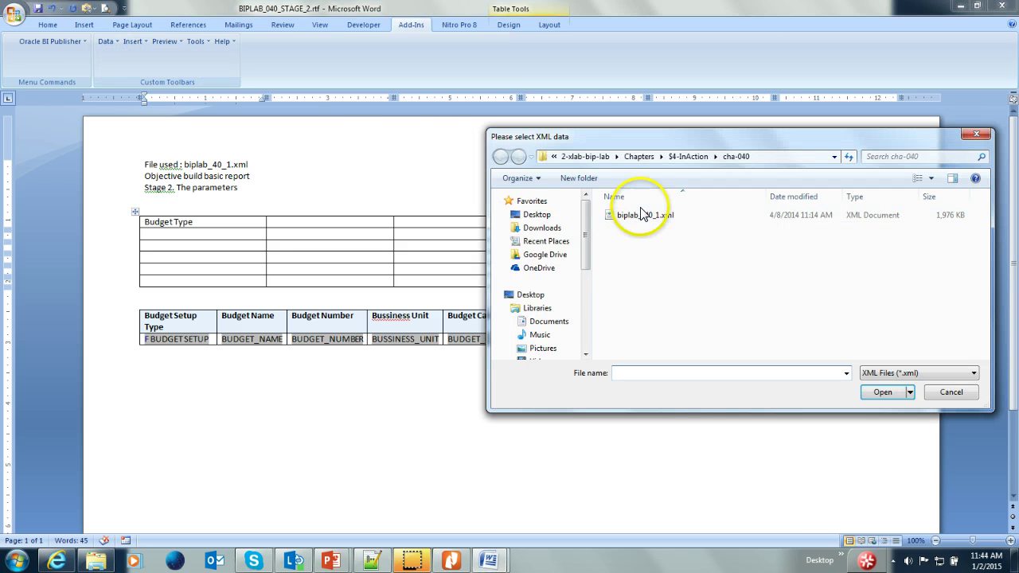
{"action": "double_click", "coordinate": [643, 215]}
{"action": "left_click", "coordinate": [511, 316]}
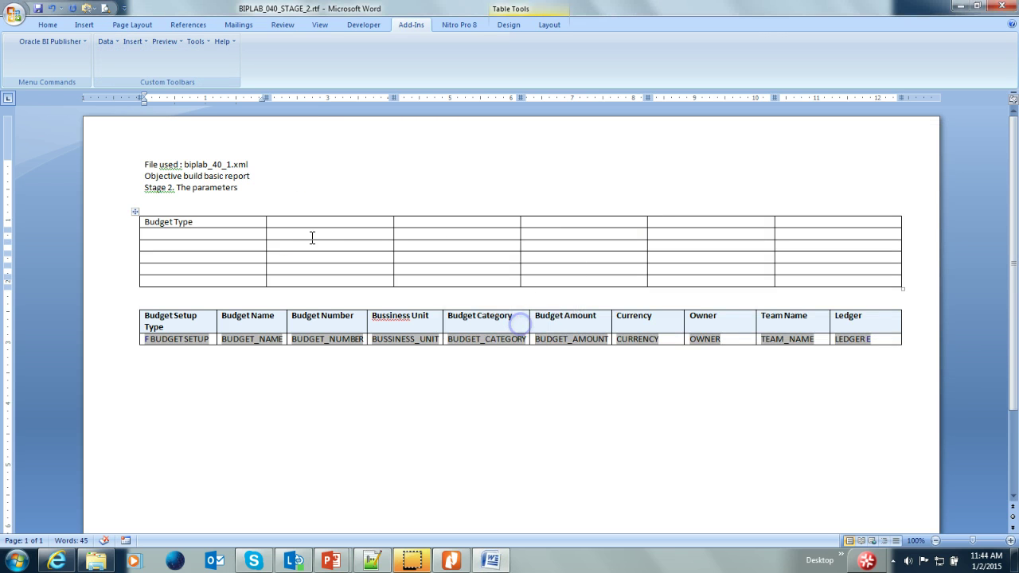
Step: Insert the P Budget Type field in the cell beside the Budget Type label, keeping only one copy of it
{"action": "left_click", "coordinate": [302, 223]}
{"action": "left_click", "coordinate": [132, 44]}
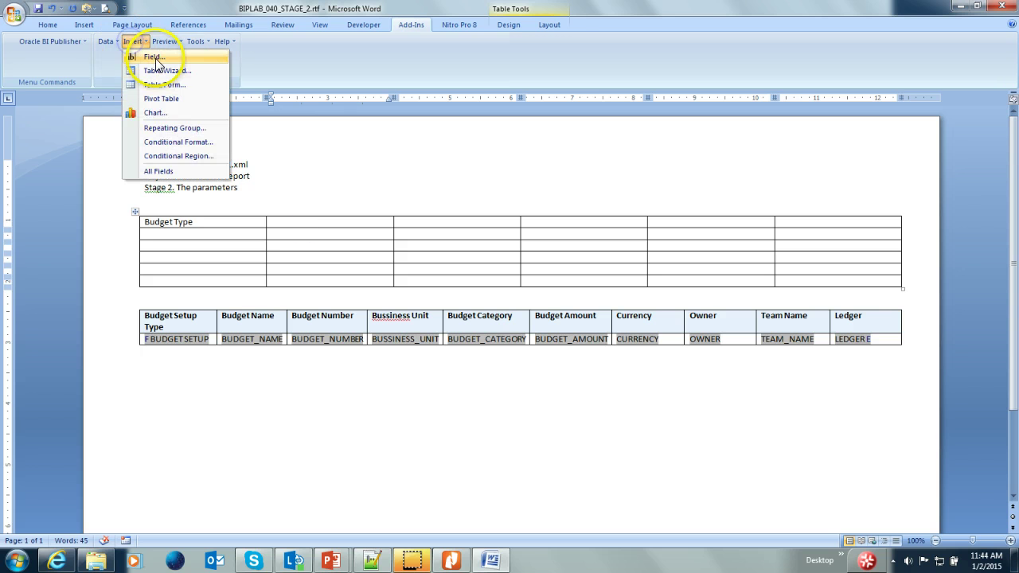
{"action": "left_click", "coordinate": [155, 58]}
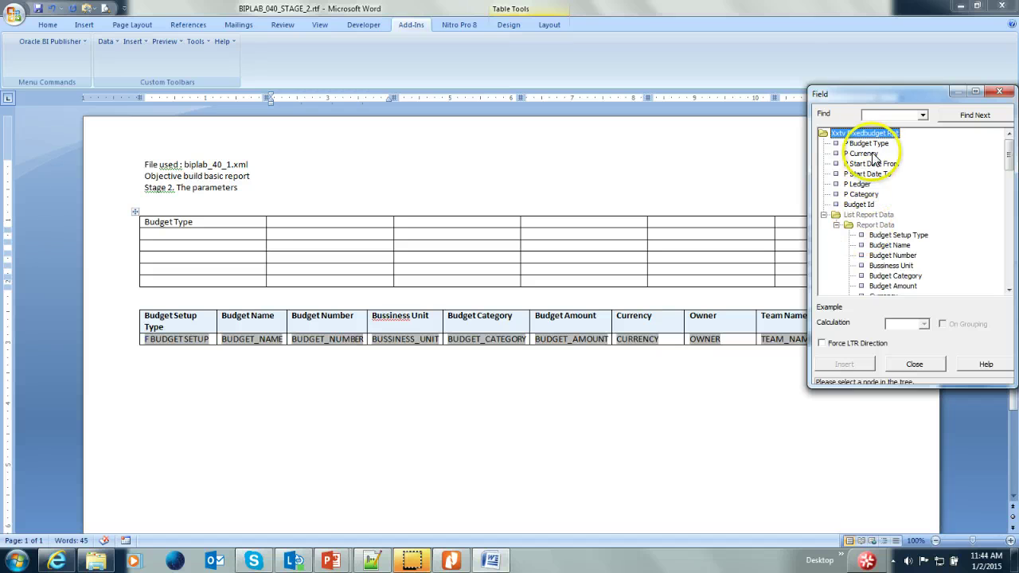
{"action": "left_click", "coordinate": [869, 144]}
{"action": "double_click", "coordinate": [871, 145]}
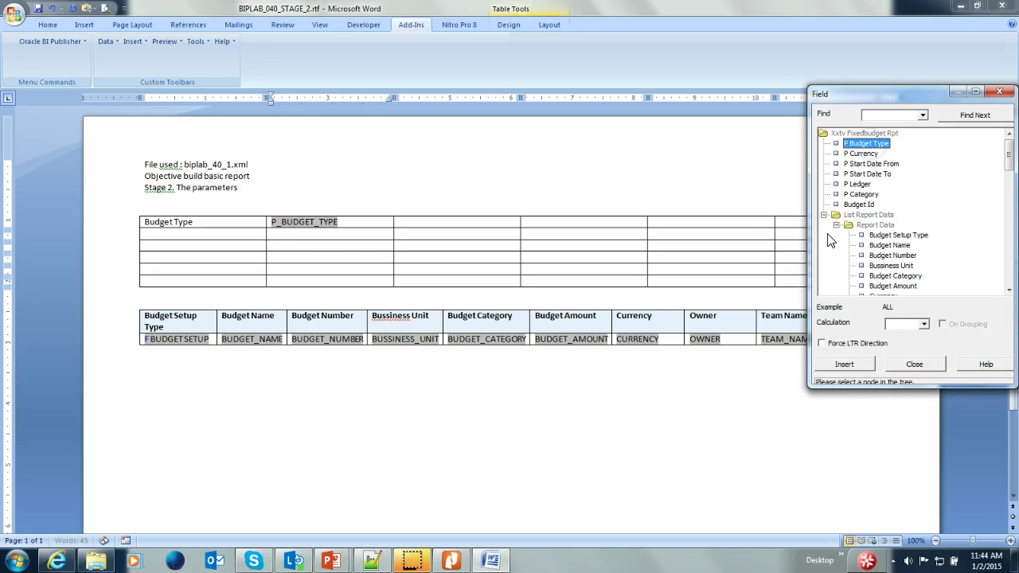
{"action": "left_click", "coordinate": [844, 364]}
{"action": "left_click", "coordinate": [386, 222]}
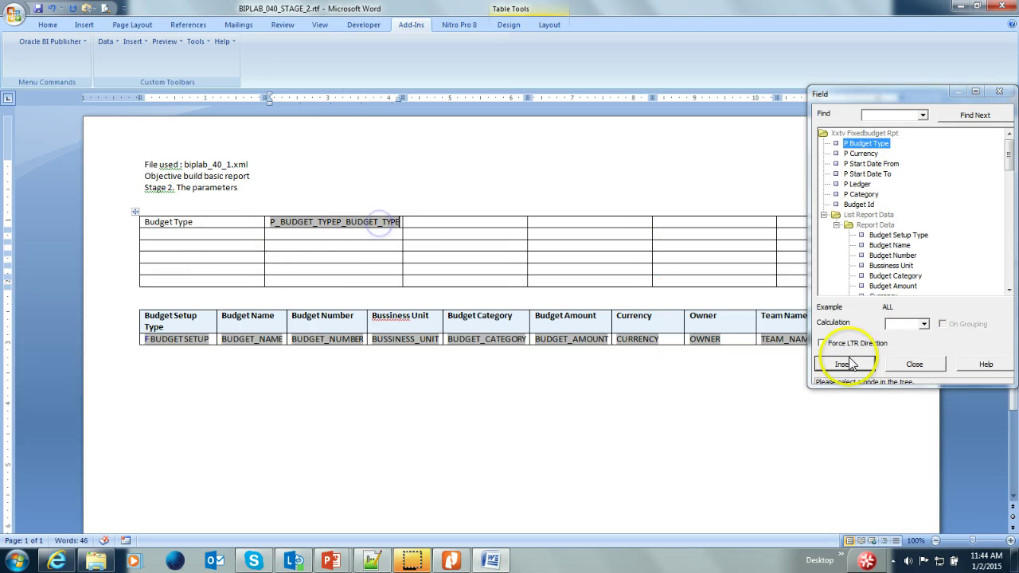
{"action": "left_click", "coordinate": [915, 364]}
{"action": "key", "text": "Delete"}
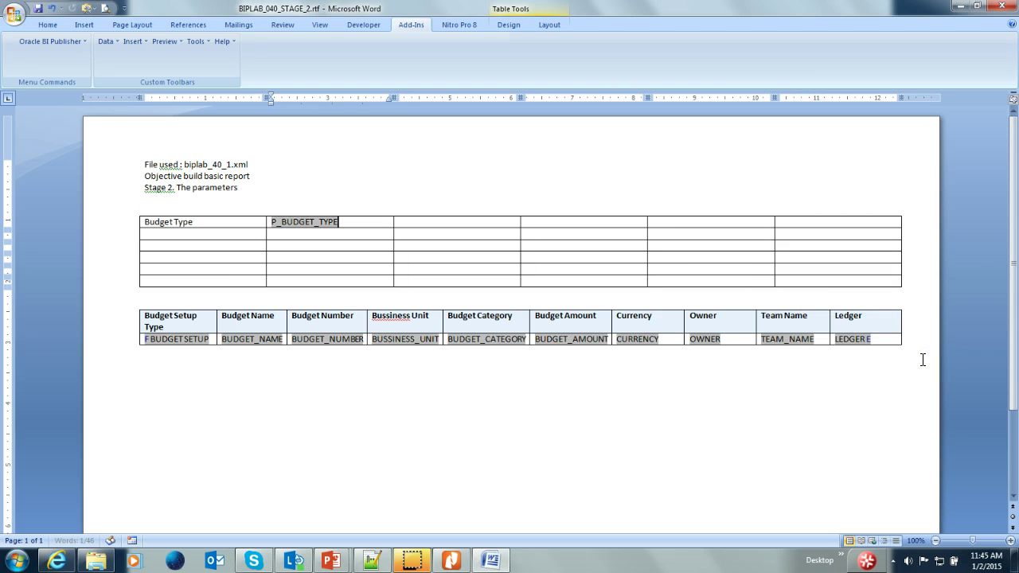
{"action": "left_click", "coordinate": [201, 236]}
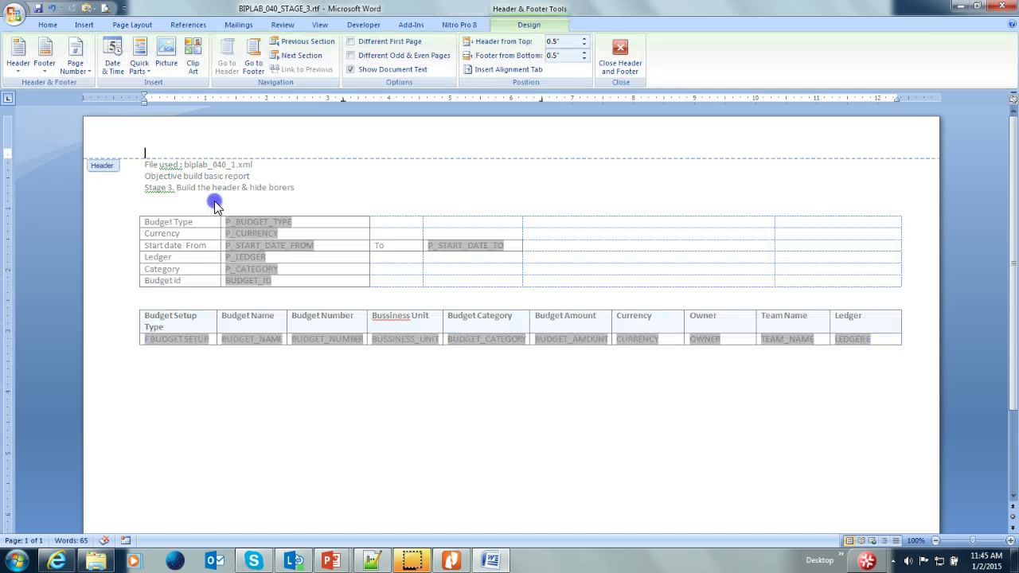
Step: Add a Blank style header to the Stage 3 document and delete its placeholder text
{"action": "double_click", "coordinate": [211, 200]}
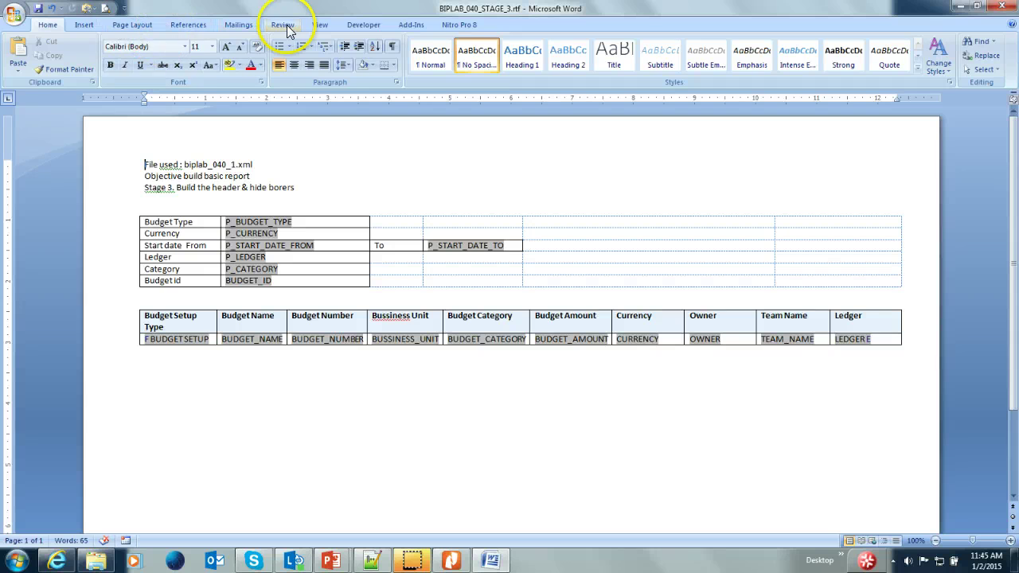
{"action": "left_click", "coordinate": [85, 25]}
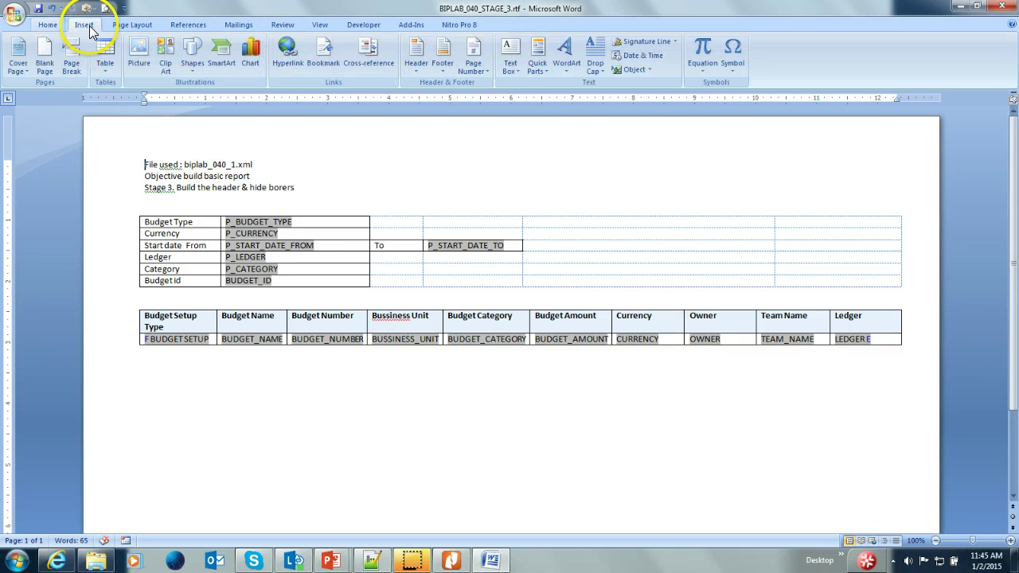
{"action": "left_click", "coordinate": [415, 63]}
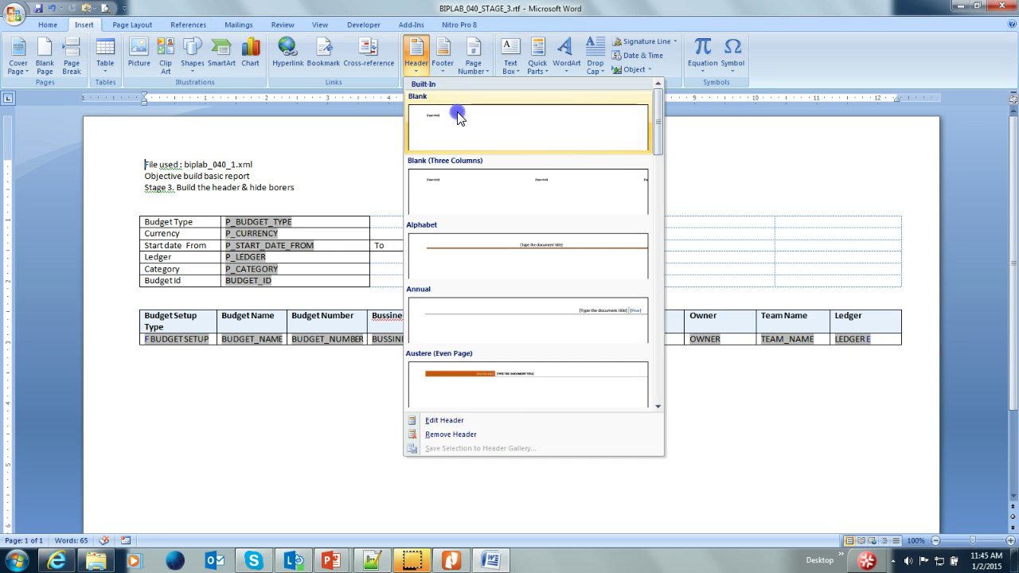
{"action": "left_click", "coordinate": [456, 112]}
{"action": "key", "text": "Delete"}
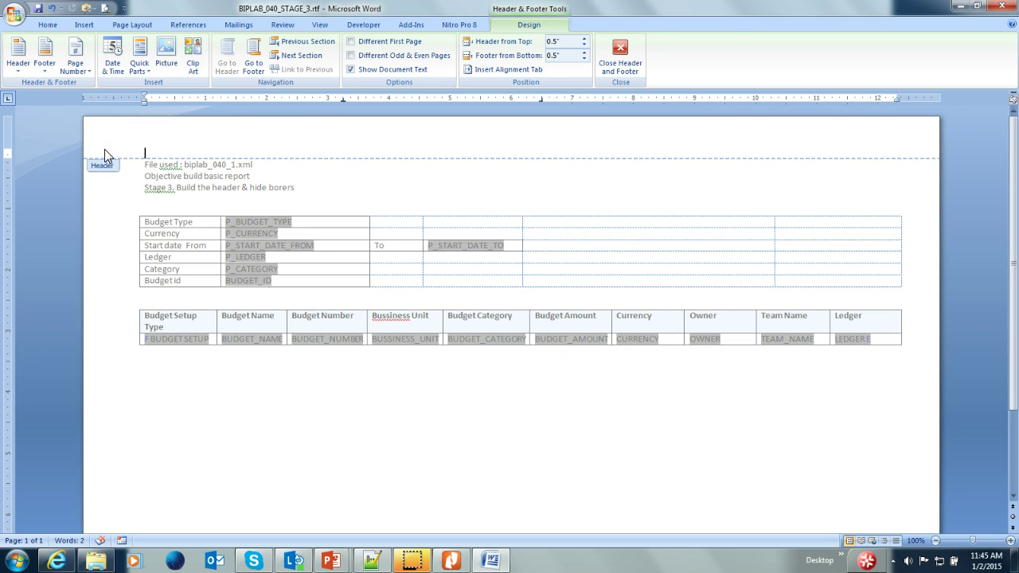
Step: Insert a table of three columns and one row in the page header and enter "Report Header" in its middle cell
{"action": "left_click", "coordinate": [85, 25]}
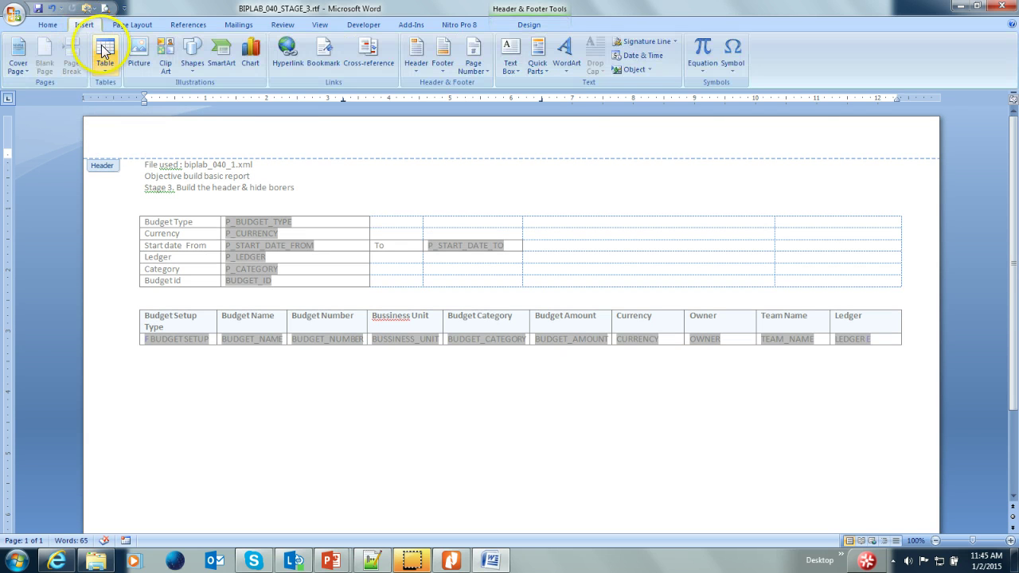
{"action": "left_click", "coordinate": [108, 67]}
{"action": "left_click", "coordinate": [125, 98]}
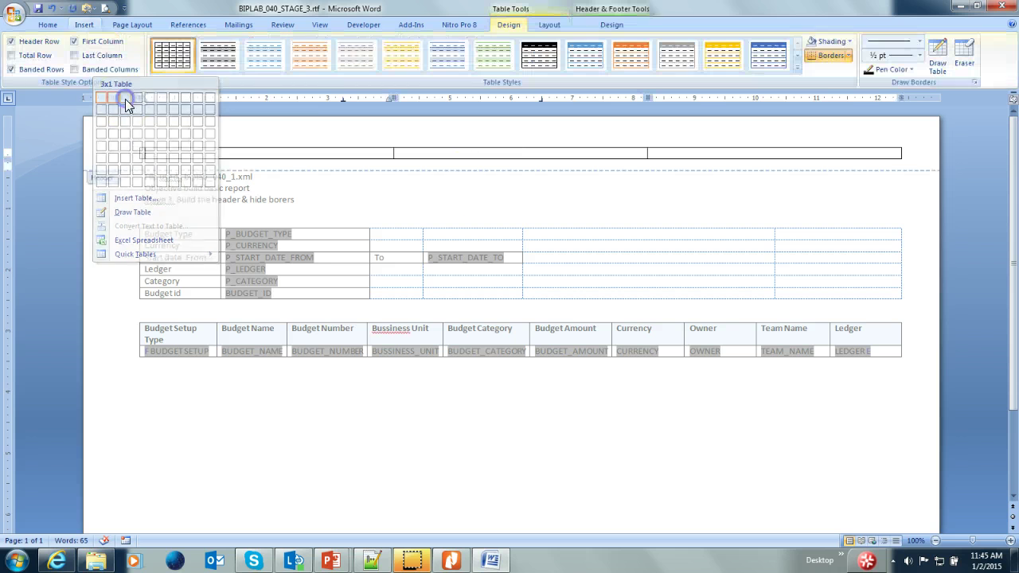
{"action": "left_click", "coordinate": [456, 154]}
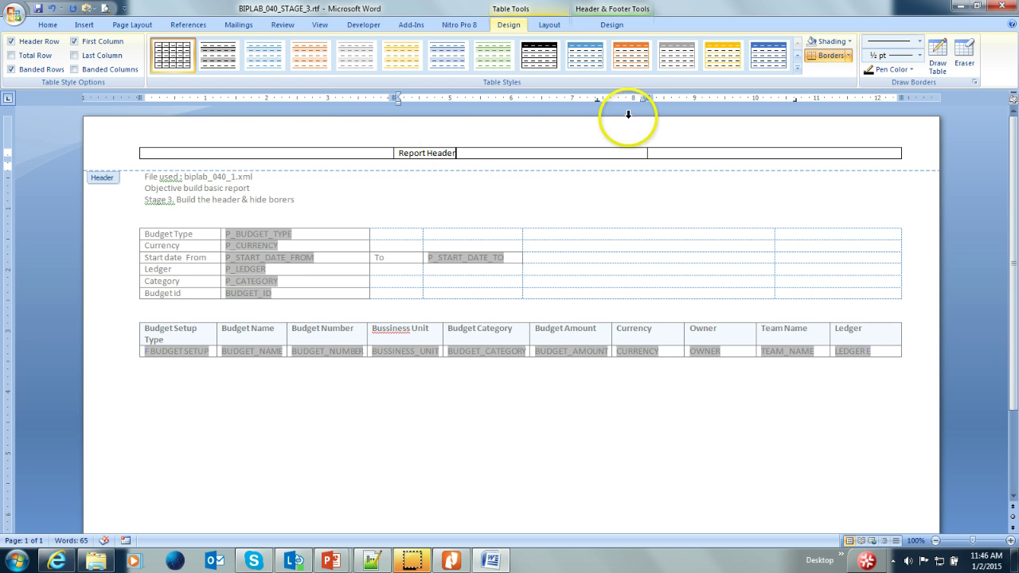
Step: Try to remove the header table's borders by applying the None page border setting, and return to the document body
{"action": "left_click", "coordinate": [137, 148]}
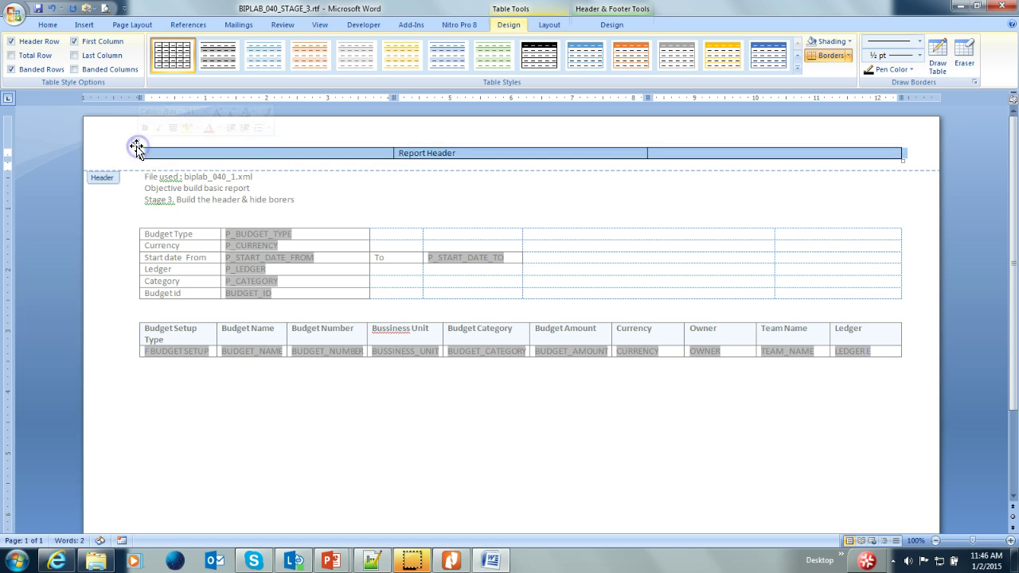
{"action": "right_click", "coordinate": [136, 150]}
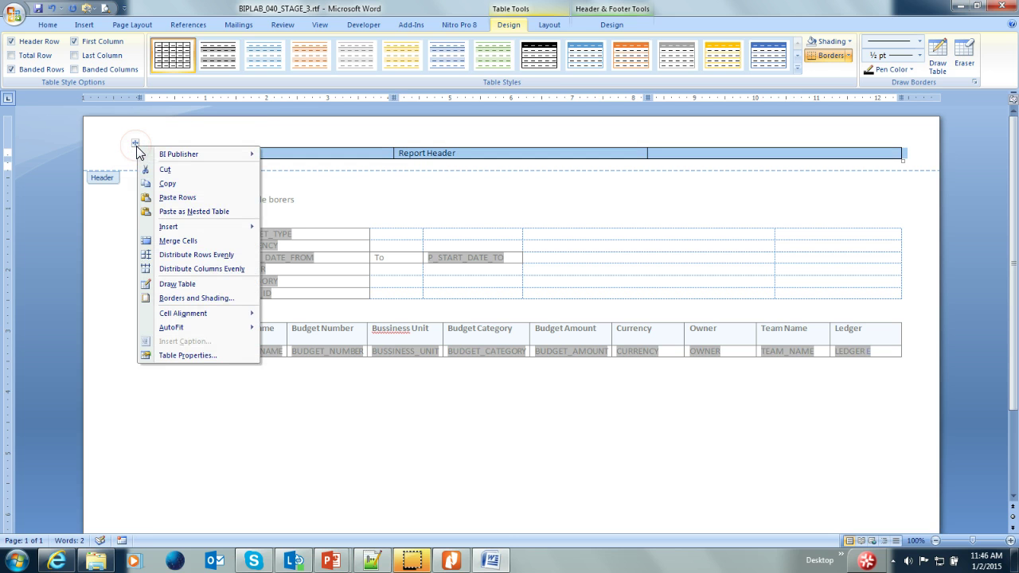
{"action": "left_click", "coordinate": [191, 299]}
{"action": "left_click", "coordinate": [675, 289]}
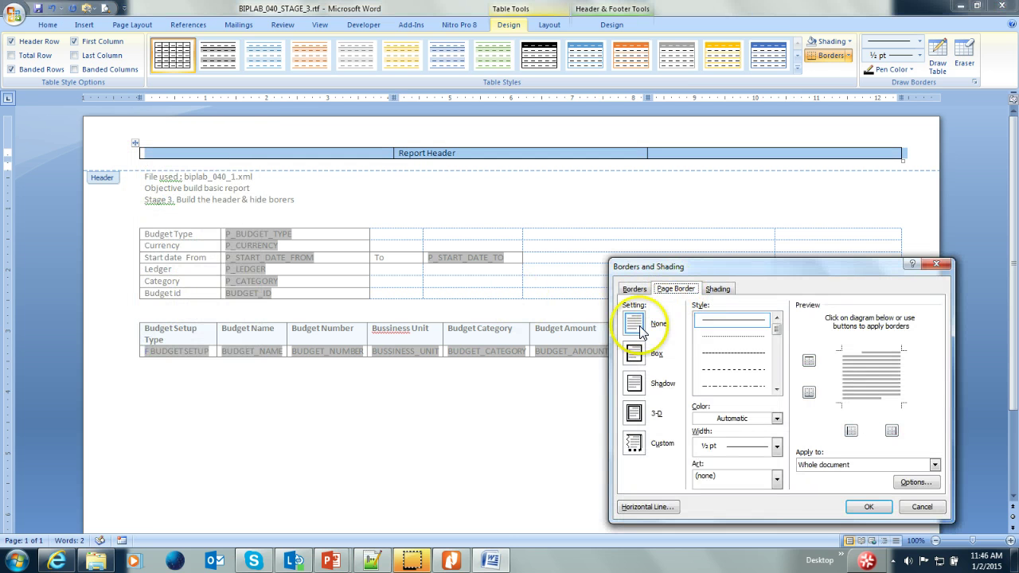
{"action": "left_click", "coordinate": [868, 506]}
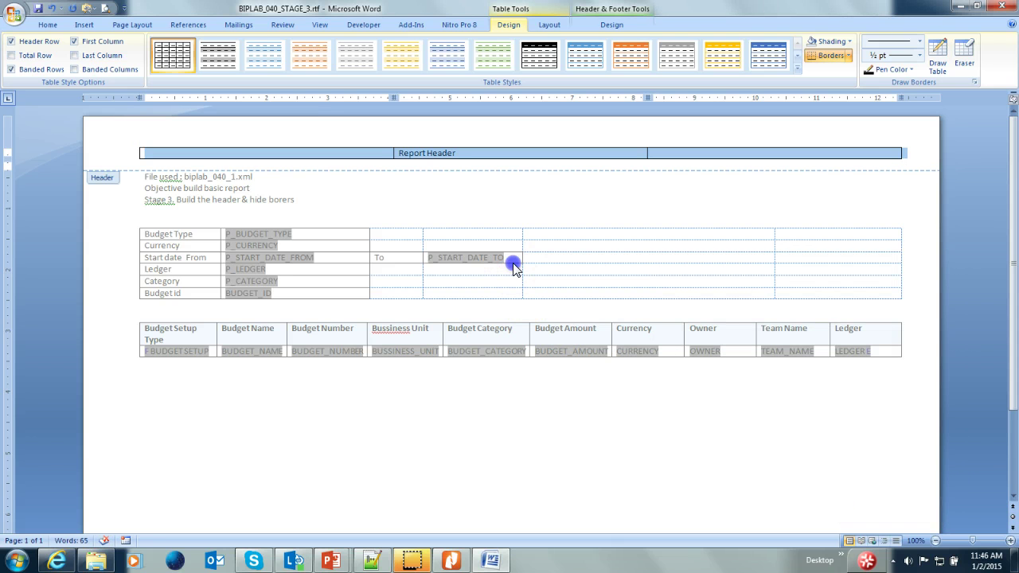
{"action": "double_click", "coordinate": [328, 187]}
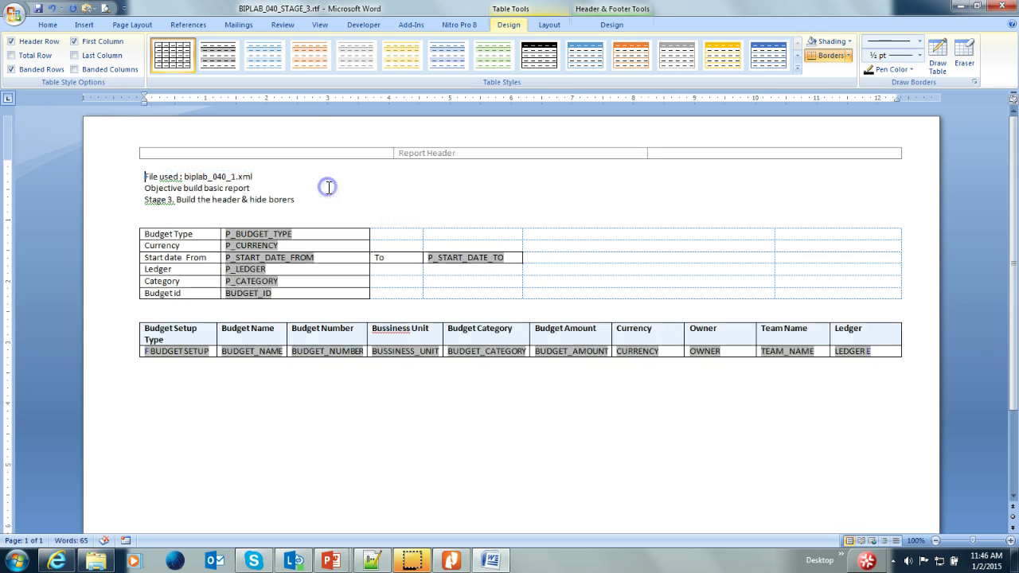
Step: Reopen the page header and set the borders of its whole three-column table to None
{"action": "double_click", "coordinate": [308, 153]}
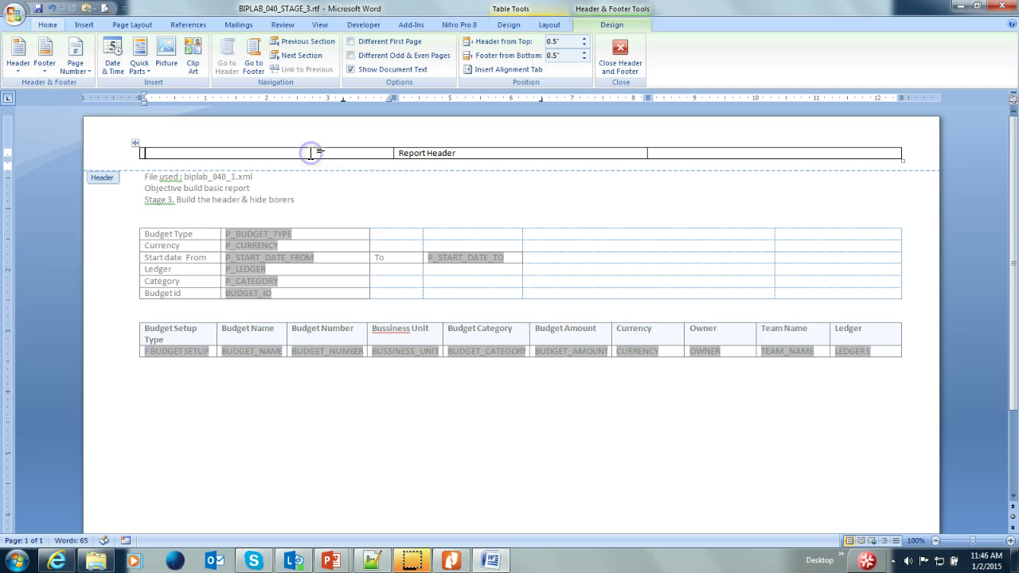
{"action": "left_click", "coordinate": [135, 143]}
{"action": "right_click", "coordinate": [137, 145]}
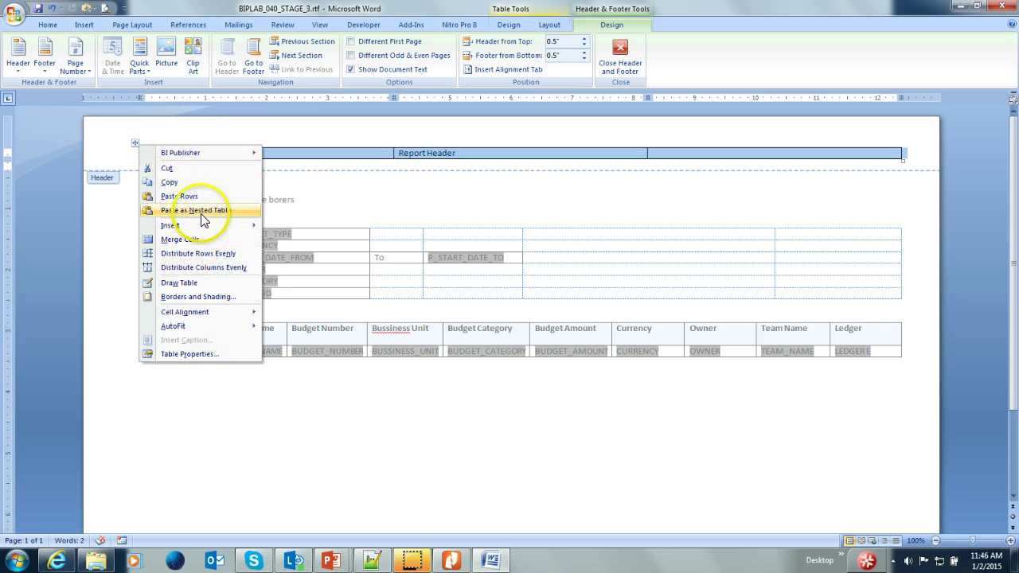
{"action": "left_click", "coordinate": [198, 296]}
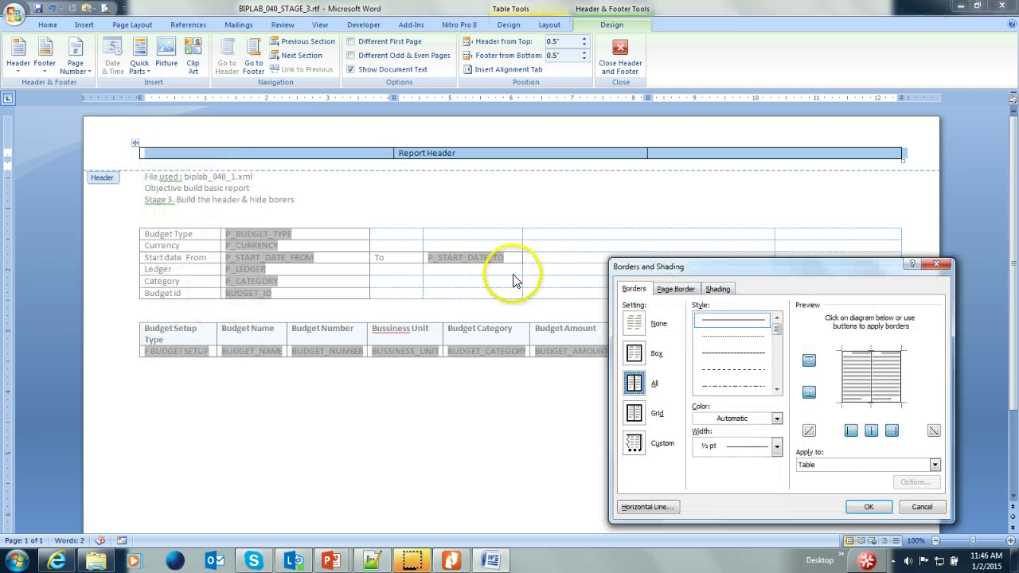
{"action": "left_click", "coordinate": [654, 321]}
{"action": "left_click", "coordinate": [869, 507]}
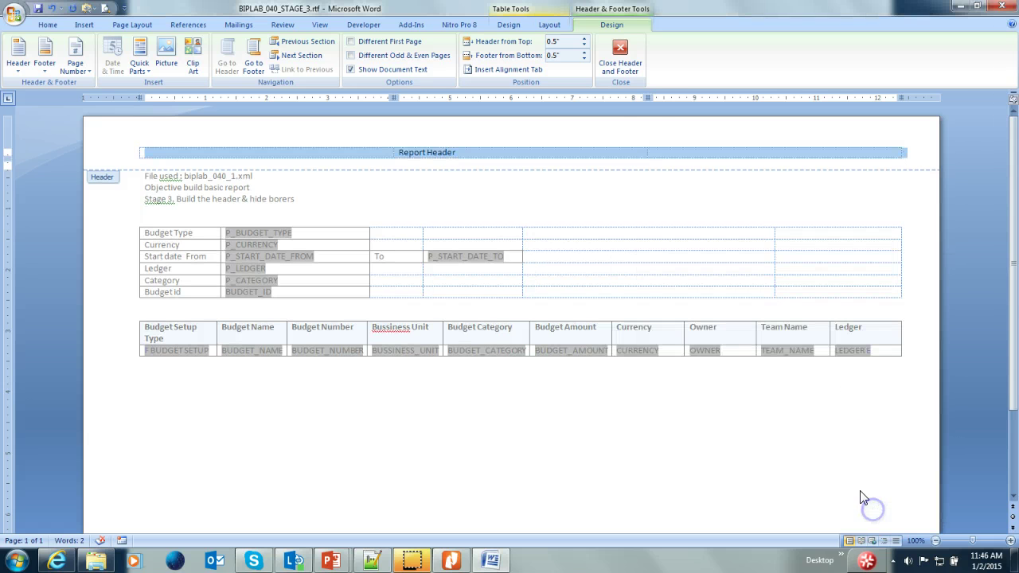
{"action": "left_click", "coordinate": [629, 67]}
{"action": "key", "text": "super"}
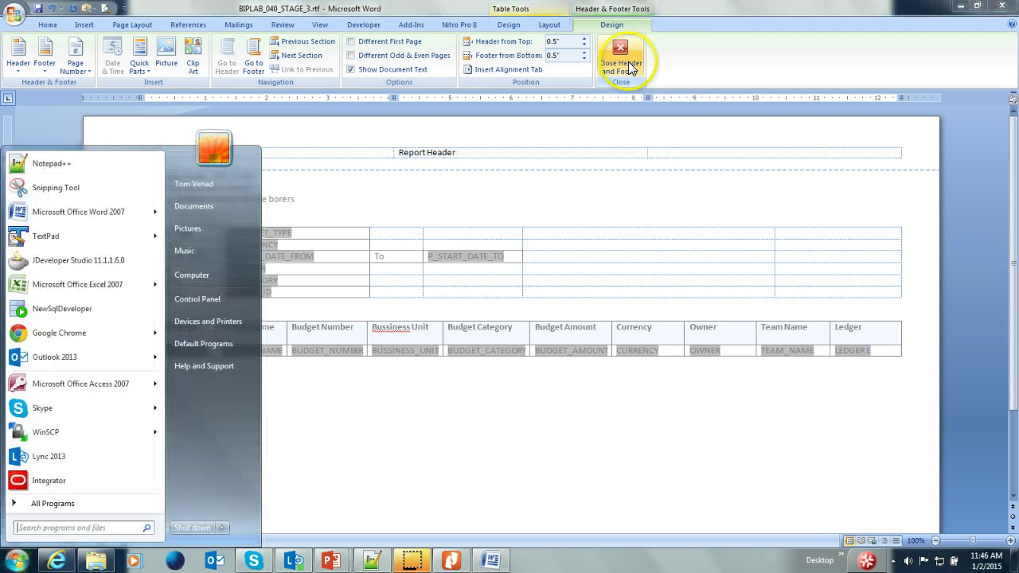
{"action": "left_click", "coordinate": [661, 231]}
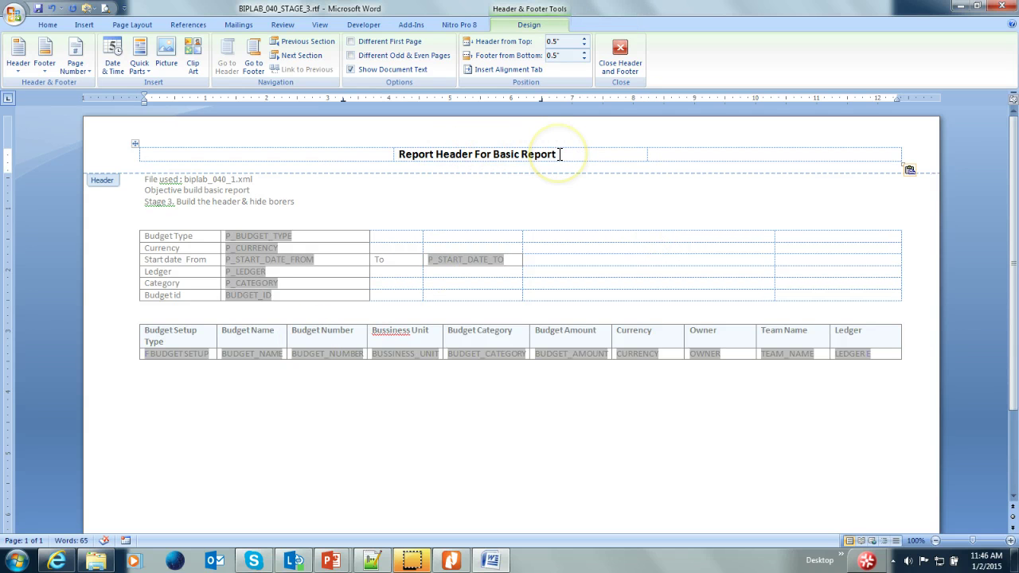
Step: Examine the page number and the print date sysdate code in the Stage 4 template's footer table
{"action": "scroll", "coordinate": [955, 318], "scroll_direction": "down", "scroll_amount": 3}
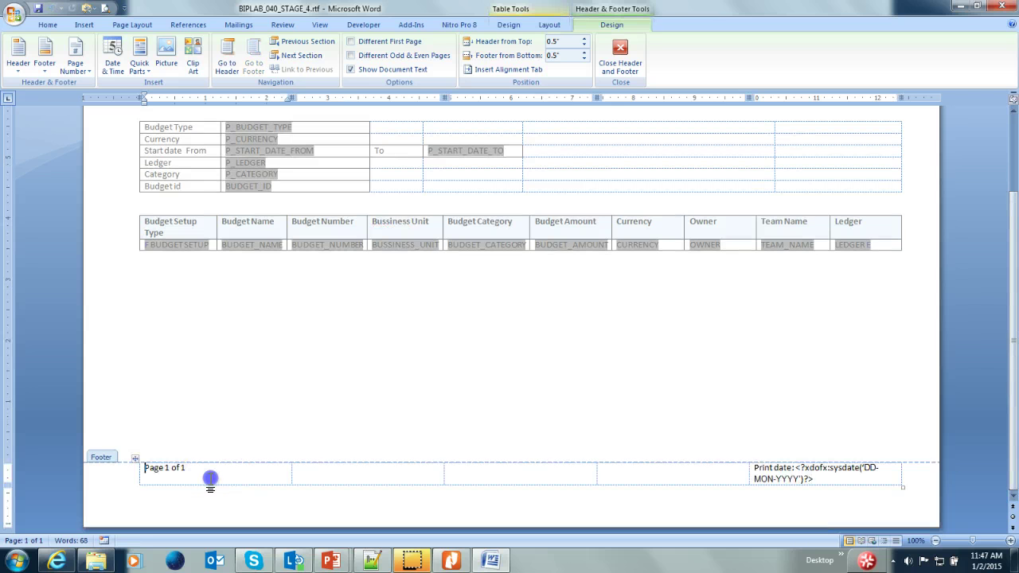
{"action": "left_click", "coordinate": [166, 468]}
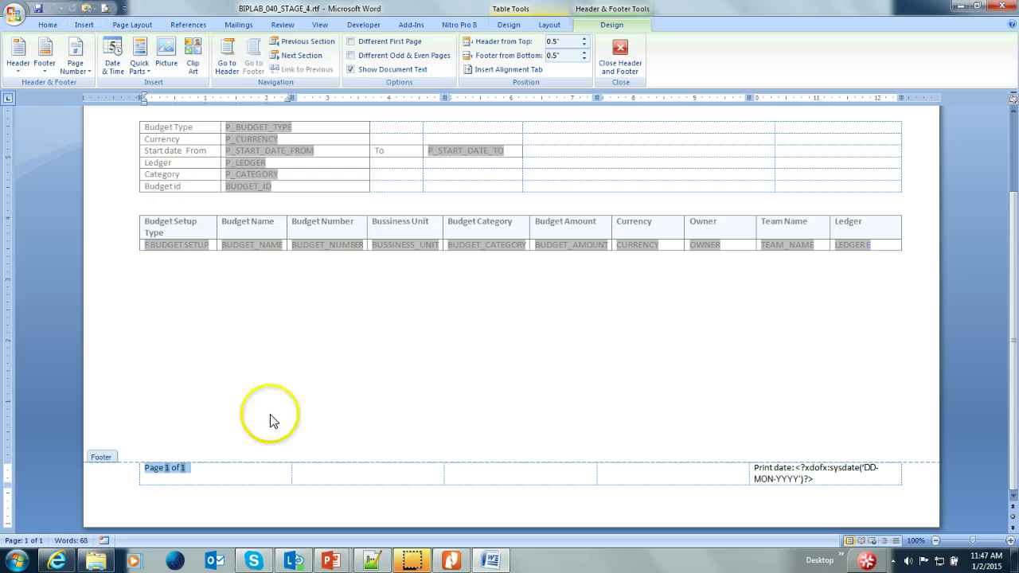
{"action": "left_click", "coordinate": [737, 470]}
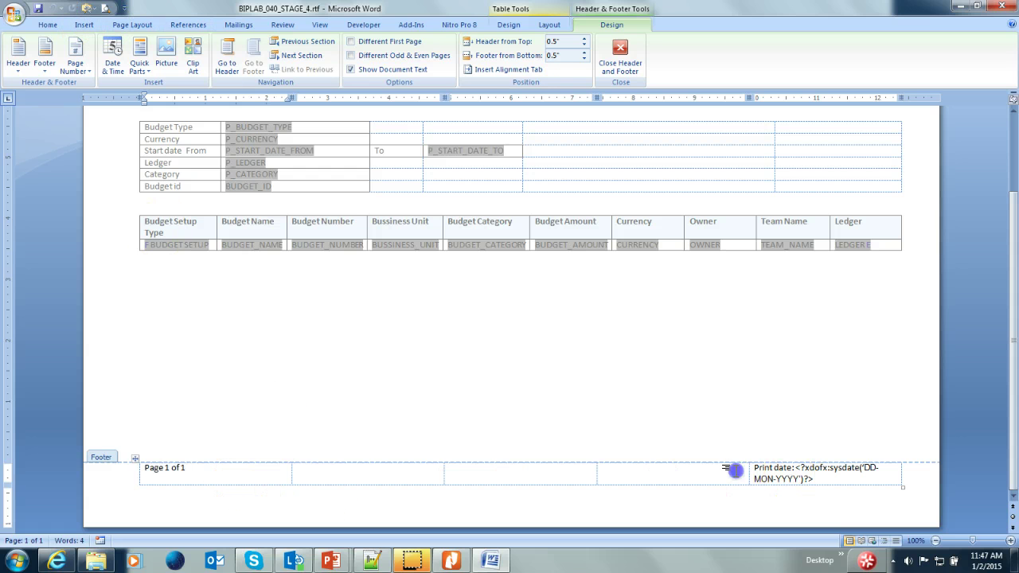
{"action": "double_click", "coordinate": [837, 468]}
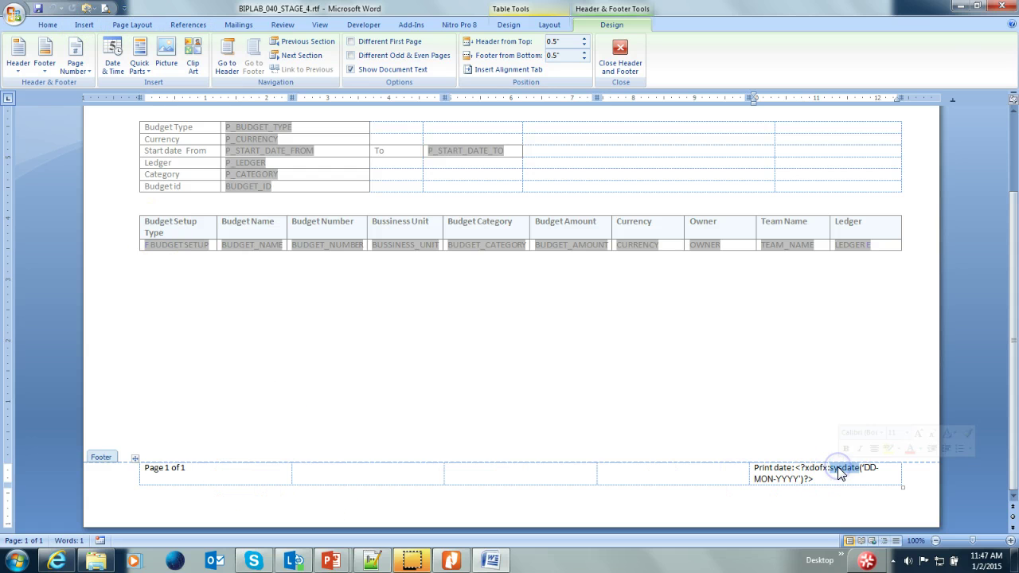
{"action": "double_click", "coordinate": [813, 469]}
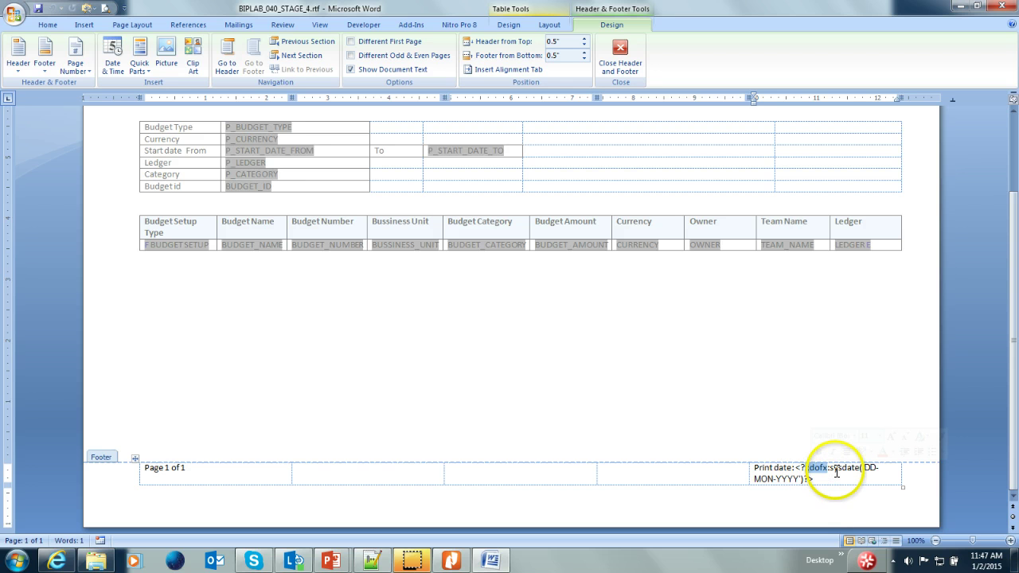
{"action": "double_click", "coordinate": [837, 470]}
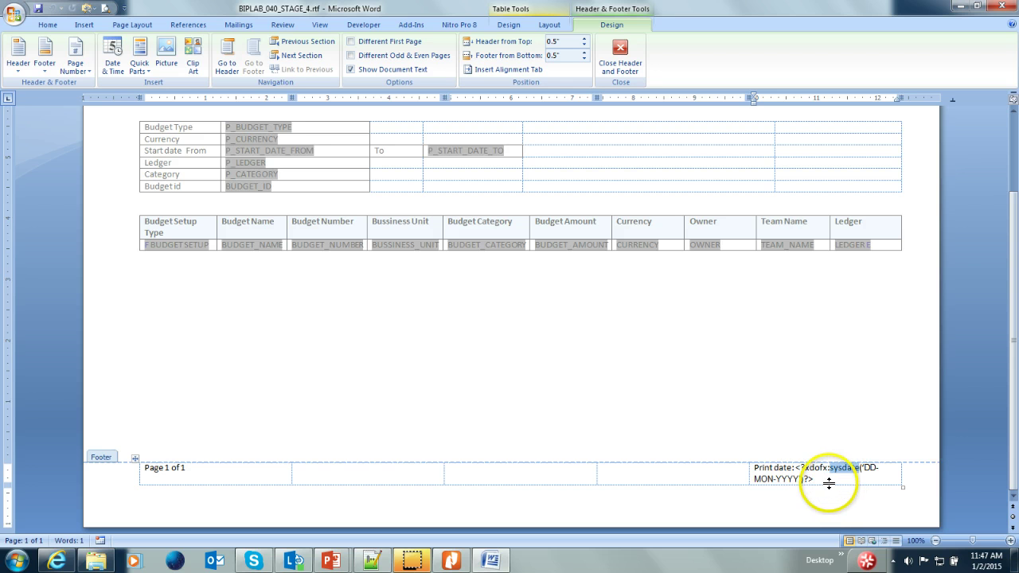
{"action": "left_click_drag", "start_coordinate": [824, 477], "coordinate": [753, 470]}
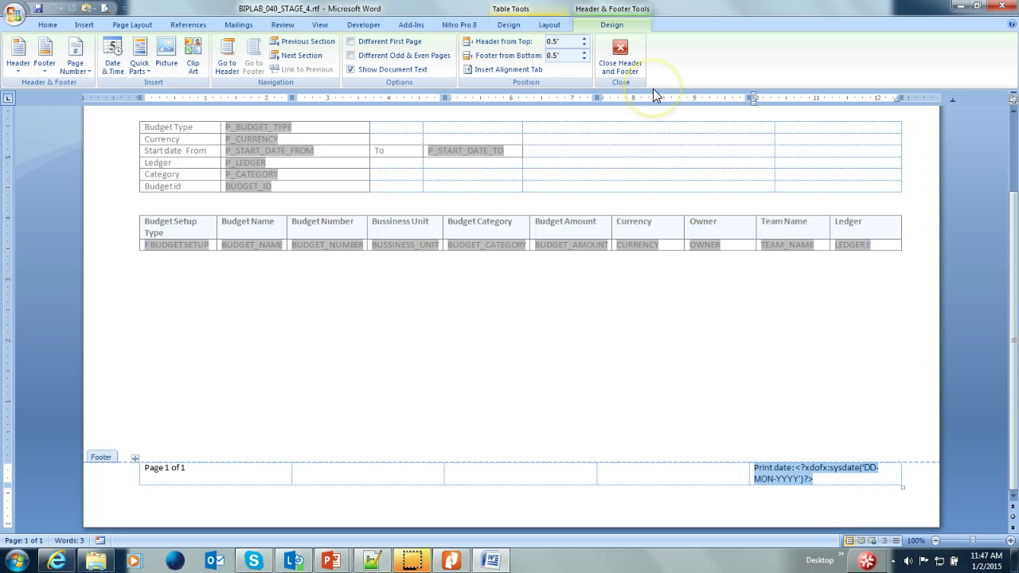
{"action": "left_click", "coordinate": [629, 140]}
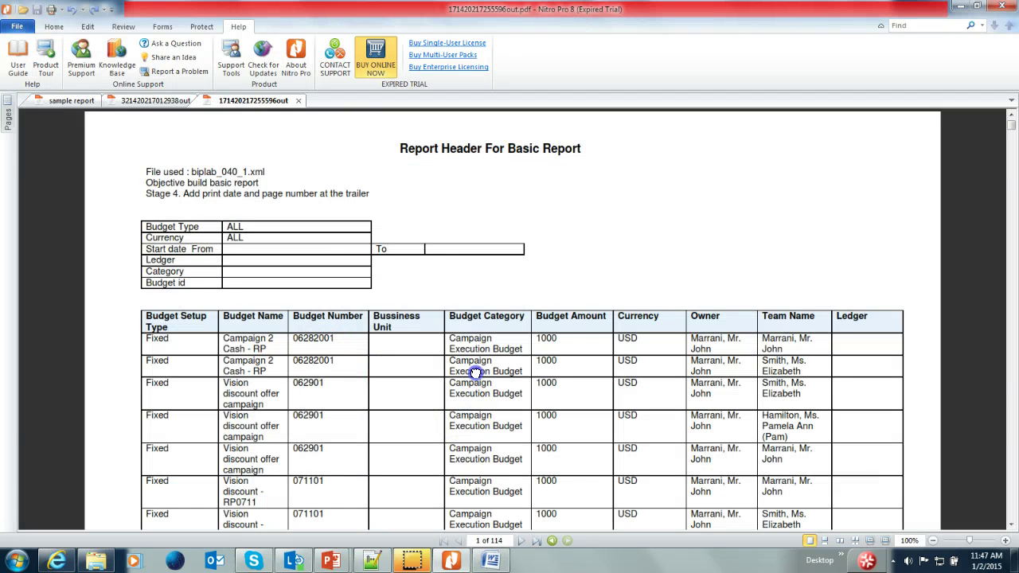
Step: Check the header, page number and print date on pages 1 and 2 of the generated Stage 4 PDF report
{"action": "scroll", "coordinate": [481, 413], "scroll_direction": "down", "scroll_amount": 3}
{"action": "left_click_drag", "start_coordinate": [487, 312], "coordinate": [470, 414]}
{"action": "left_click", "coordinate": [171, 327]}
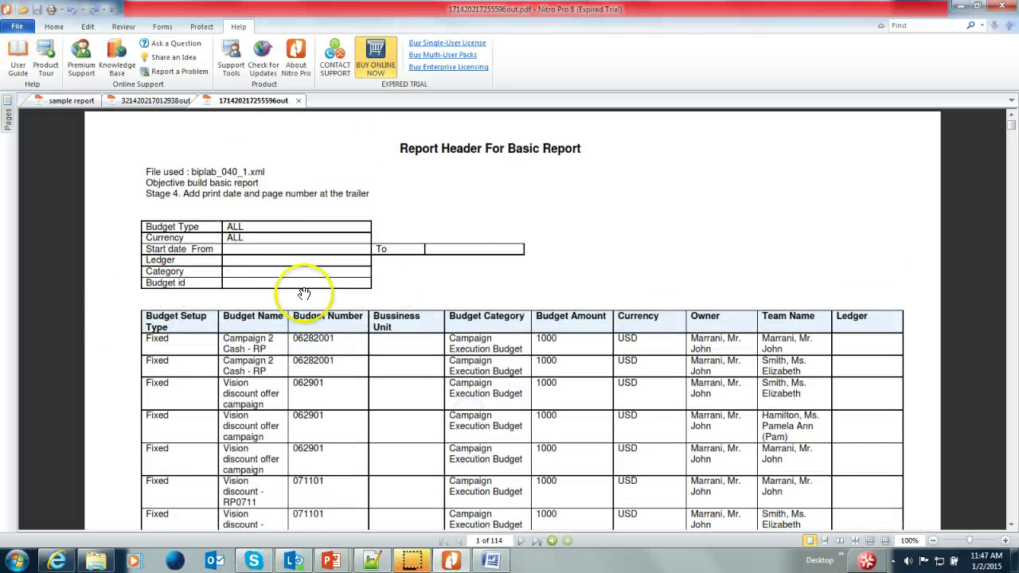
{"action": "scroll", "coordinate": [501, 397], "scroll_direction": "down", "scroll_amount": 1}
{"action": "scroll", "coordinate": [501, 396], "scroll_direction": "down", "scroll_amount": 2}
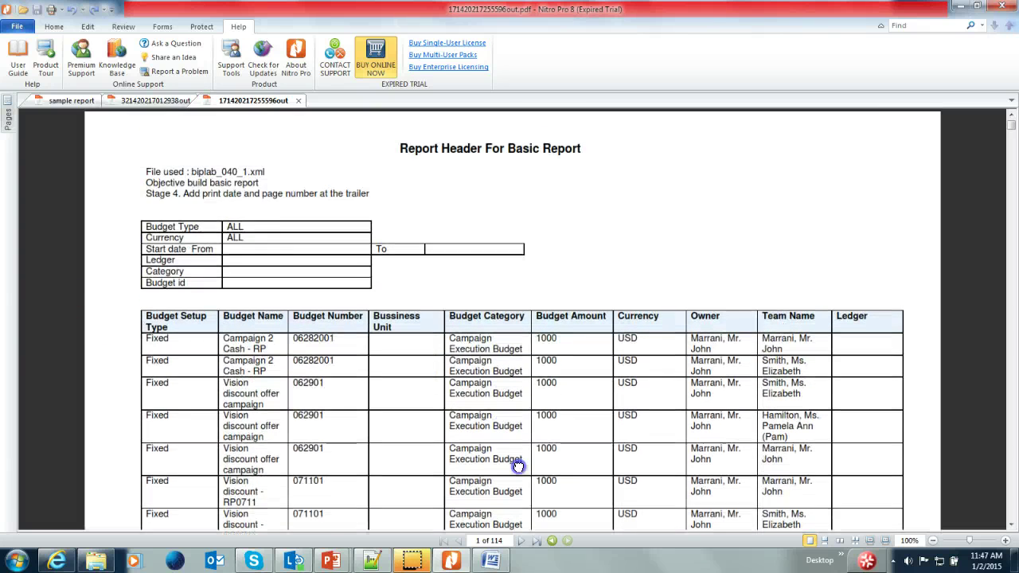
{"action": "left_click", "coordinate": [519, 542]}
{"action": "scroll", "coordinate": [459, 289], "scroll_direction": "down", "scroll_amount": 3}
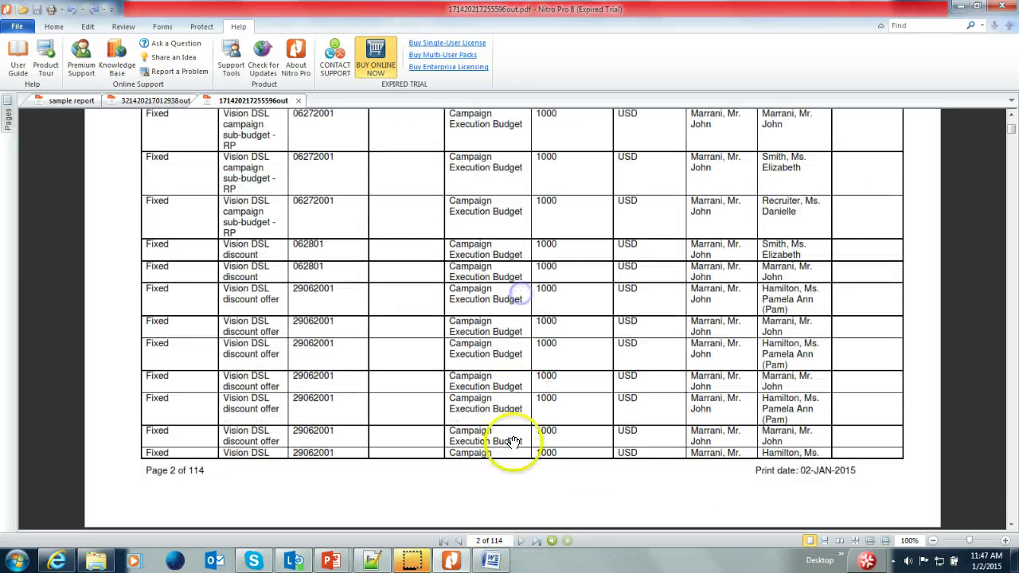
{"action": "scroll", "coordinate": [505, 443], "scroll_direction": "up", "scroll_amount": 3}
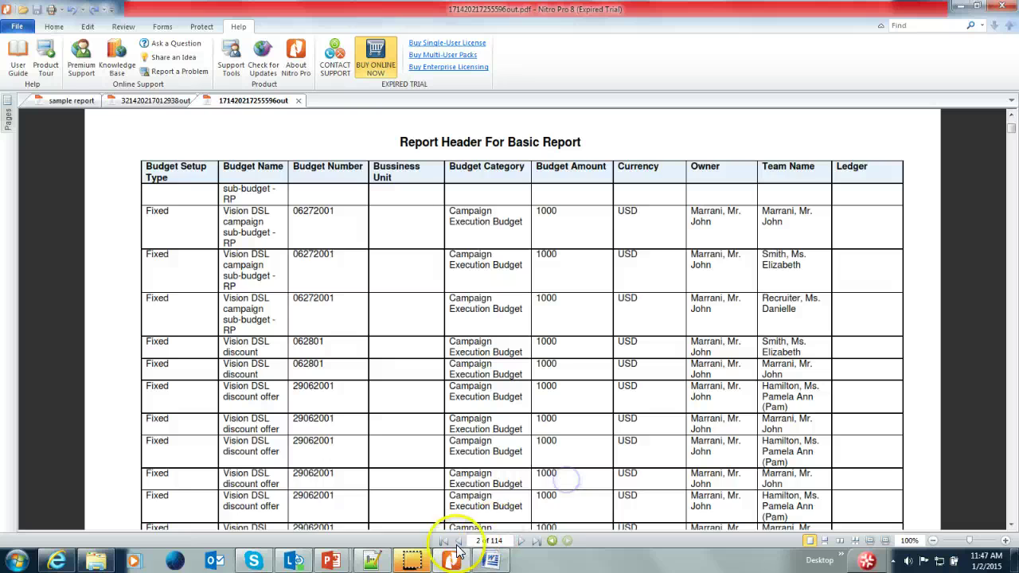
{"action": "left_click", "coordinate": [458, 542]}
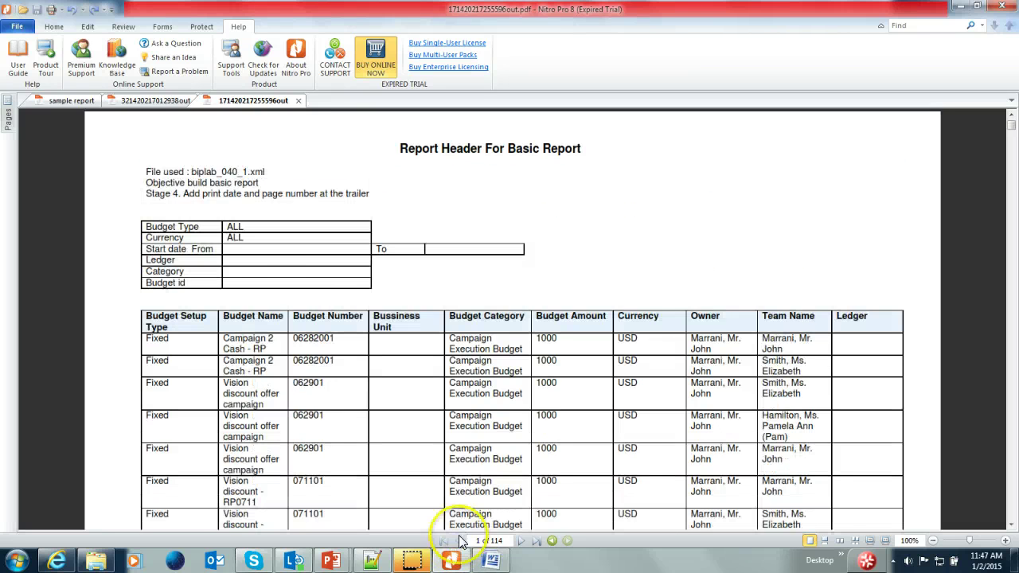
{"action": "scroll", "coordinate": [490, 398], "scroll_direction": "down", "scroll_amount": 3}
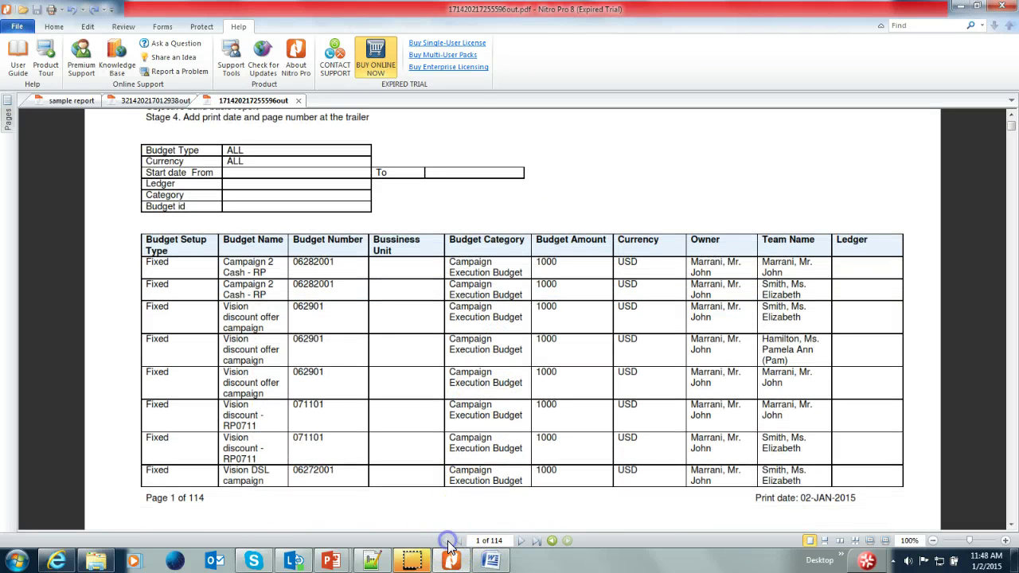
Step: Page forward through the PDF report to page 5 to review the repeating report header and column headings
{"action": "left_click", "coordinate": [521, 541]}
{"action": "left_click", "coordinate": [520, 540]}
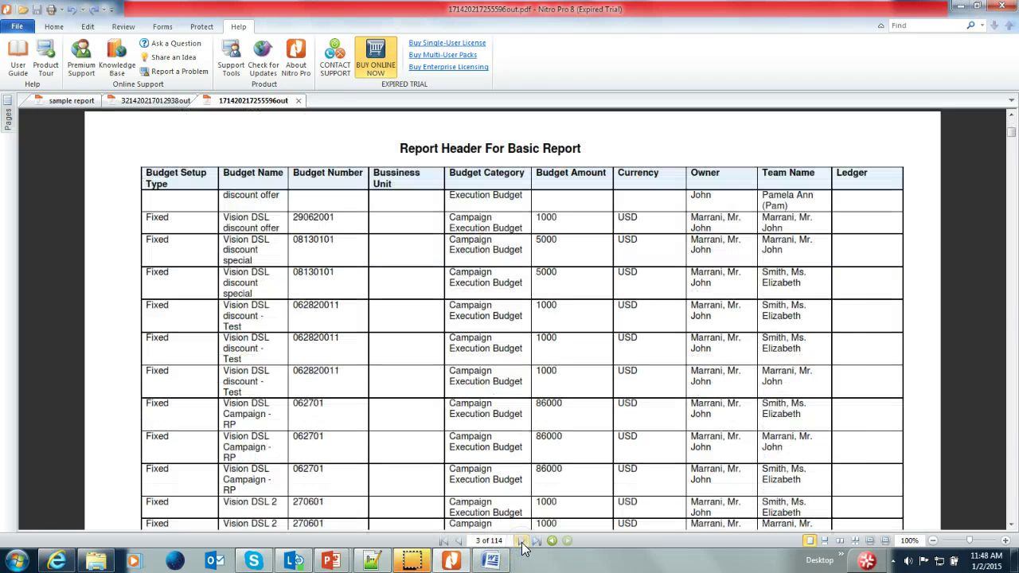
{"action": "left_click", "coordinate": [521, 540]}
{"action": "left_click", "coordinate": [520, 540]}
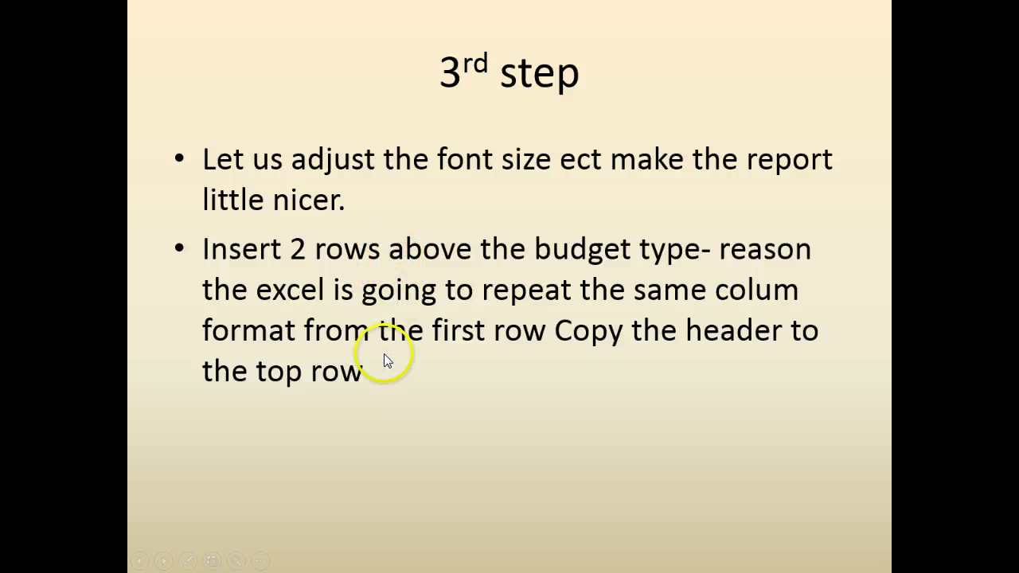
Step: Switch from the slides back to the PDF report and examine the parameter table on its first page
{"action": "key", "text": "alt+Tab"}
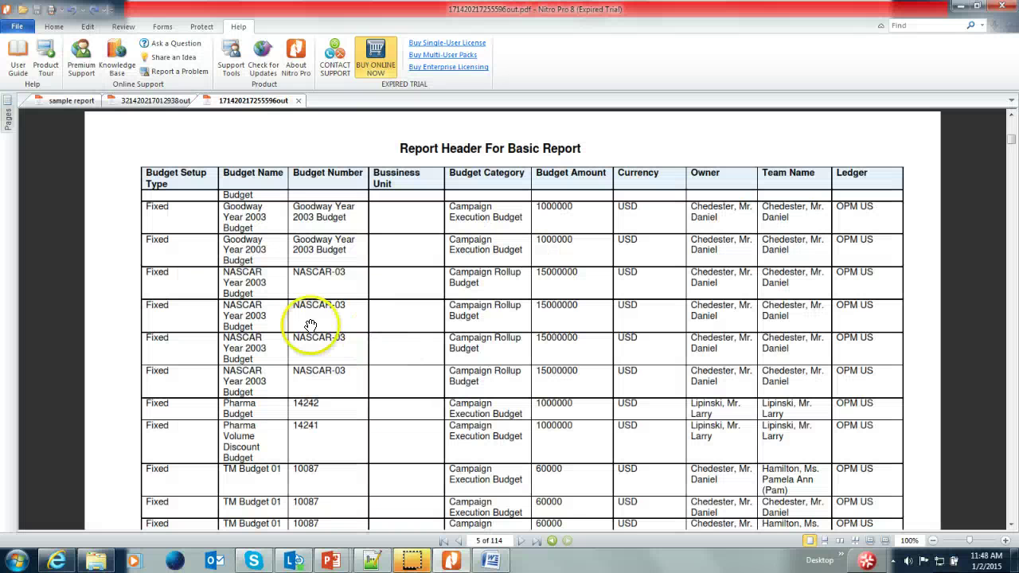
{"action": "left_click", "coordinate": [443, 540]}
{"action": "left_click", "coordinate": [443, 540]}
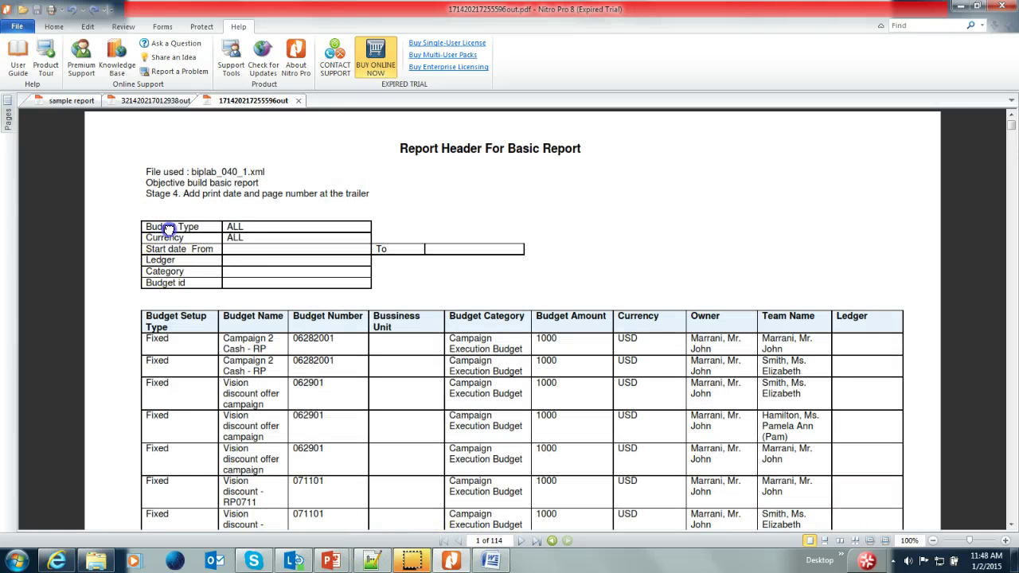
{"action": "left_click_drag", "start_coordinate": [258, 217], "coordinate": [568, 212]}
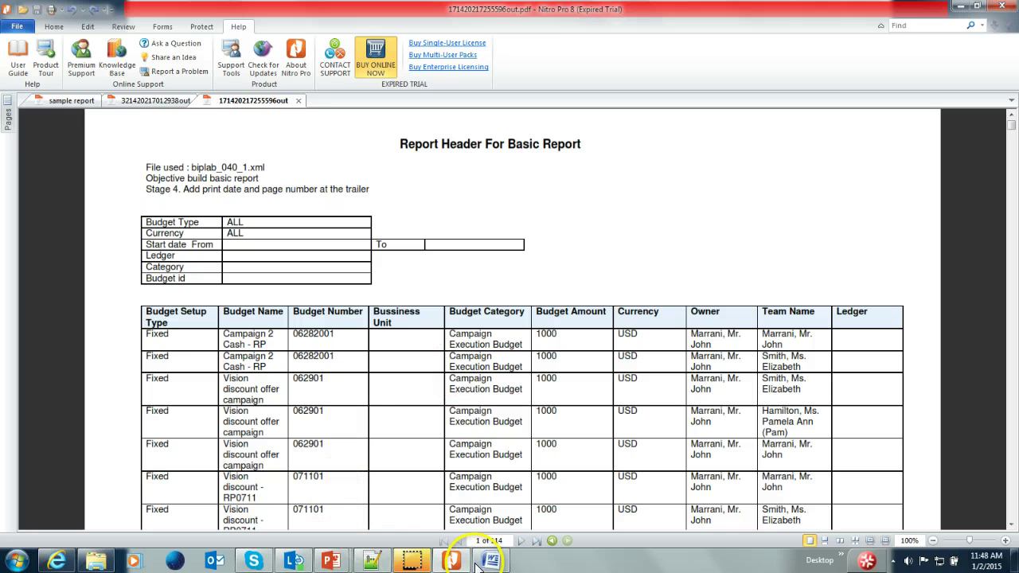
Step: Switch to the Stage 6 template in Word and examine the two rows inserted above Budget Type for the Excel layout
{"action": "mouse_move", "coordinate": [456, 564]}
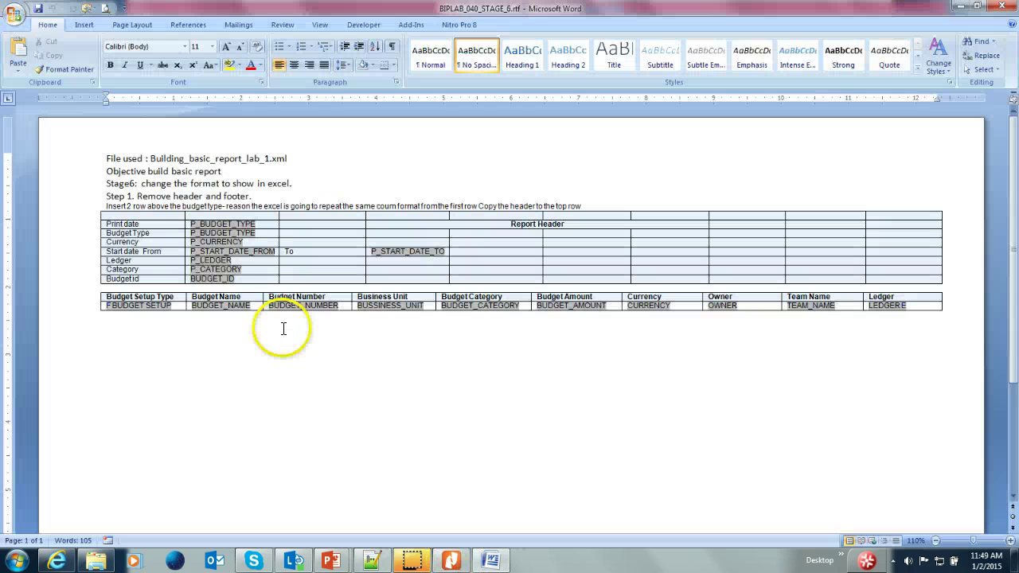
{"action": "double_click", "coordinate": [115, 235]}
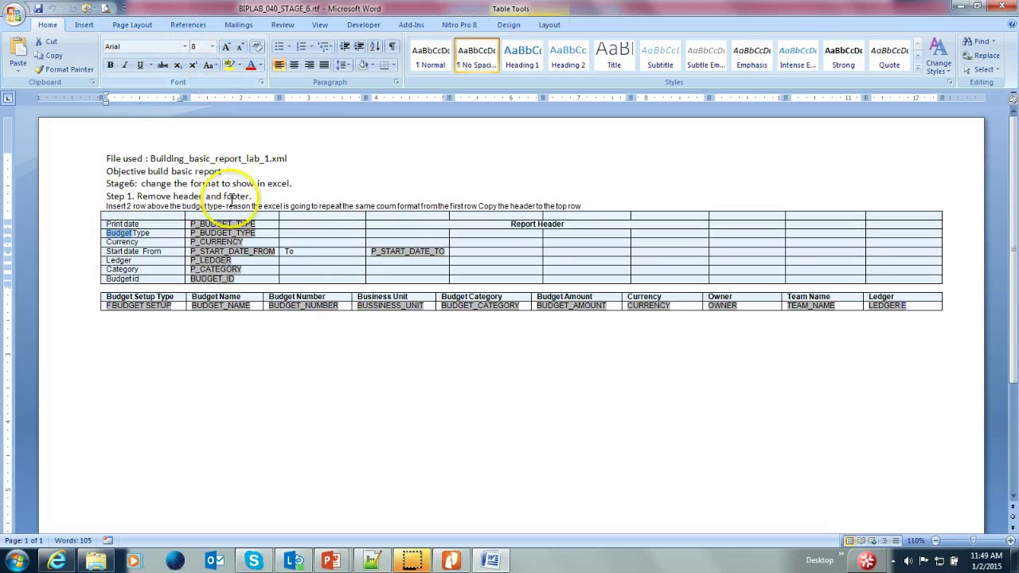
{"action": "left_click", "coordinate": [83, 217]}
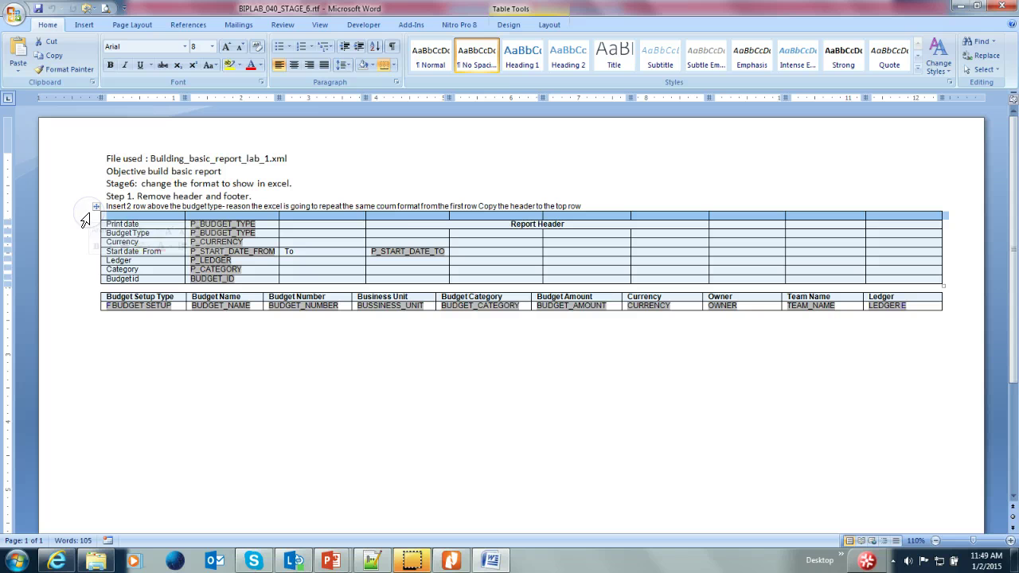
{"action": "left_click", "coordinate": [324, 229]}
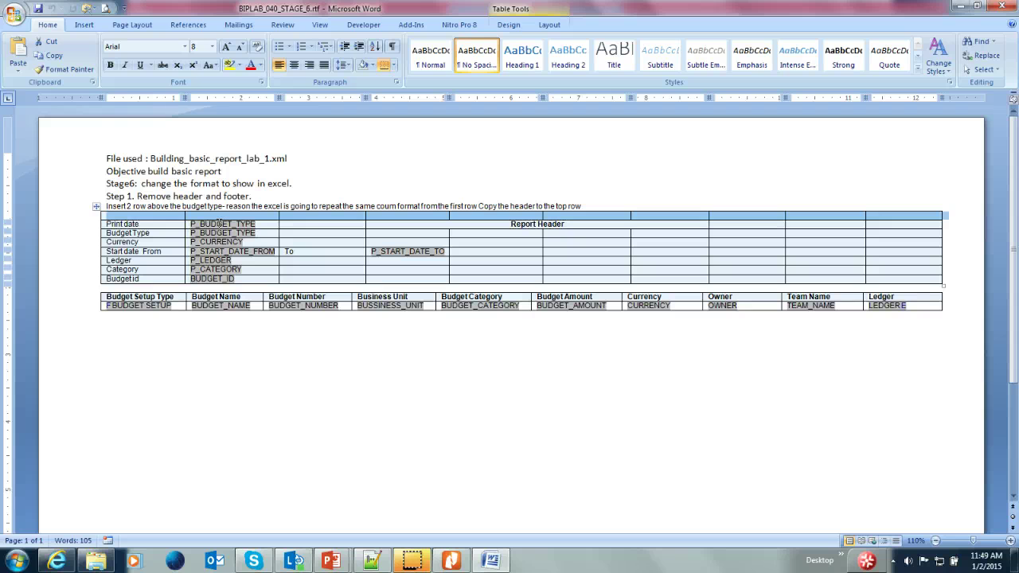
{"action": "left_click", "coordinate": [167, 225]}
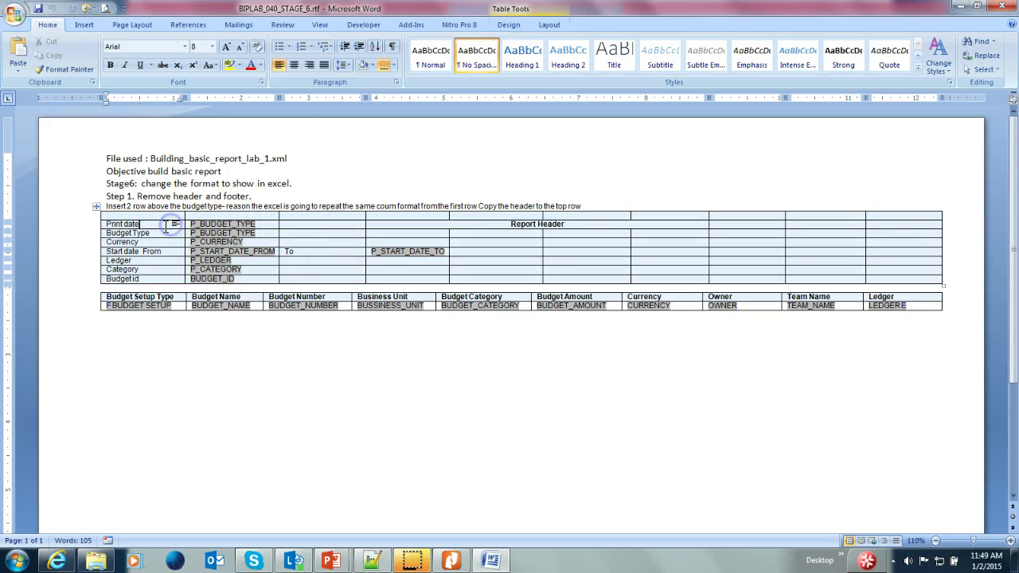
Step: Examine the code behind the field beside Print date, closing its properties unchanged, and the Report Header text in the parameter table
{"action": "double_click", "coordinate": [113, 225]}
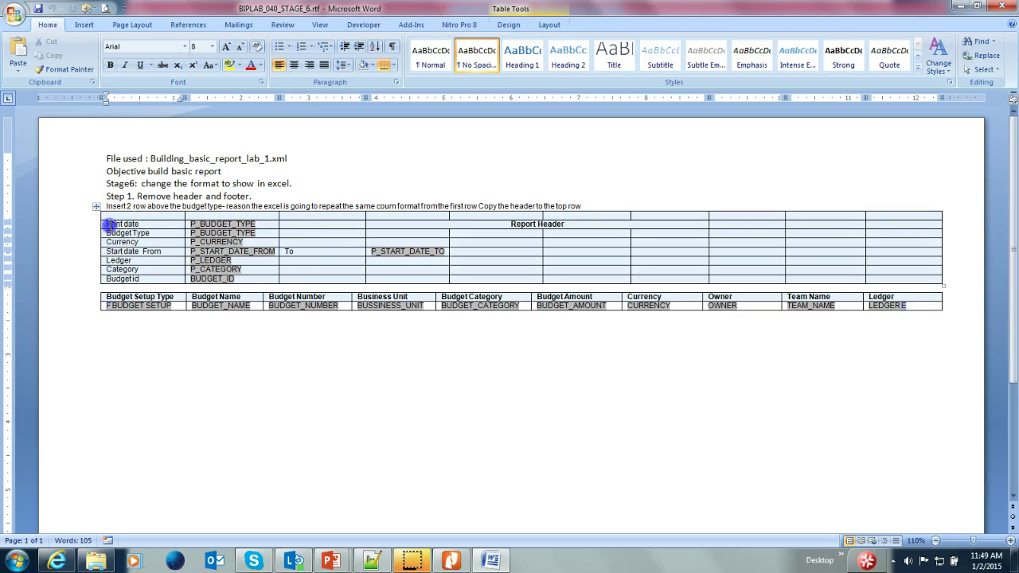
{"action": "left_click", "coordinate": [208, 225]}
{"action": "double_click", "coordinate": [210, 226]}
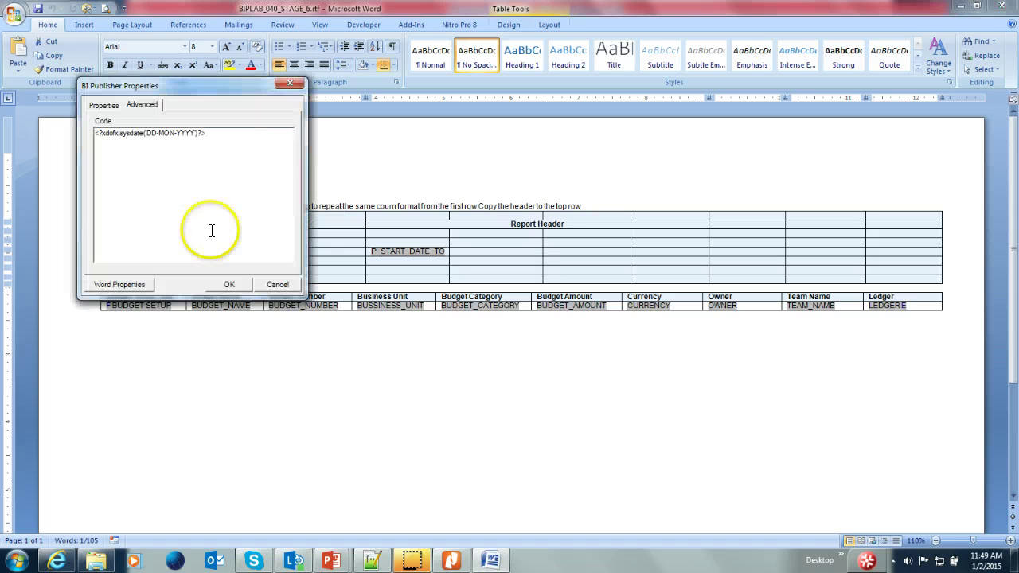
{"action": "left_click_drag", "start_coordinate": [217, 144], "coordinate": [95, 134]}
{"action": "left_click", "coordinate": [277, 284]}
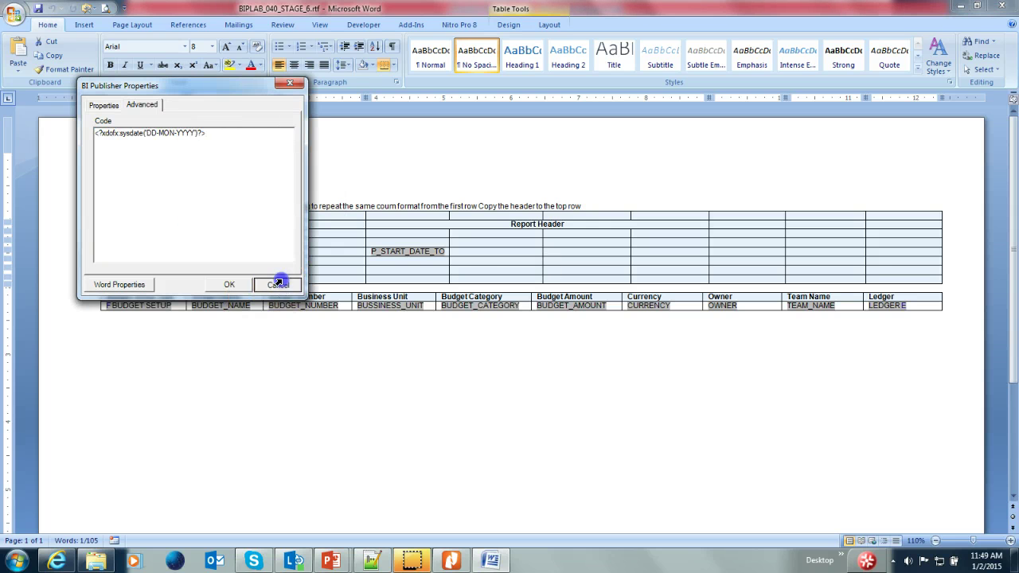
{"action": "left_click_drag", "start_coordinate": [522, 225], "coordinate": [580, 227]}
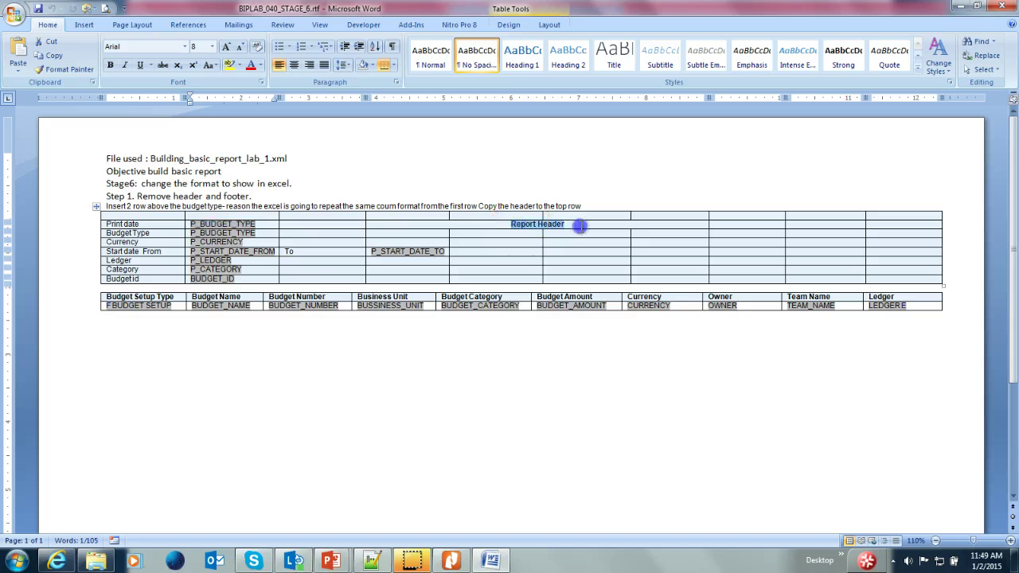
{"action": "left_click", "coordinate": [337, 373]}
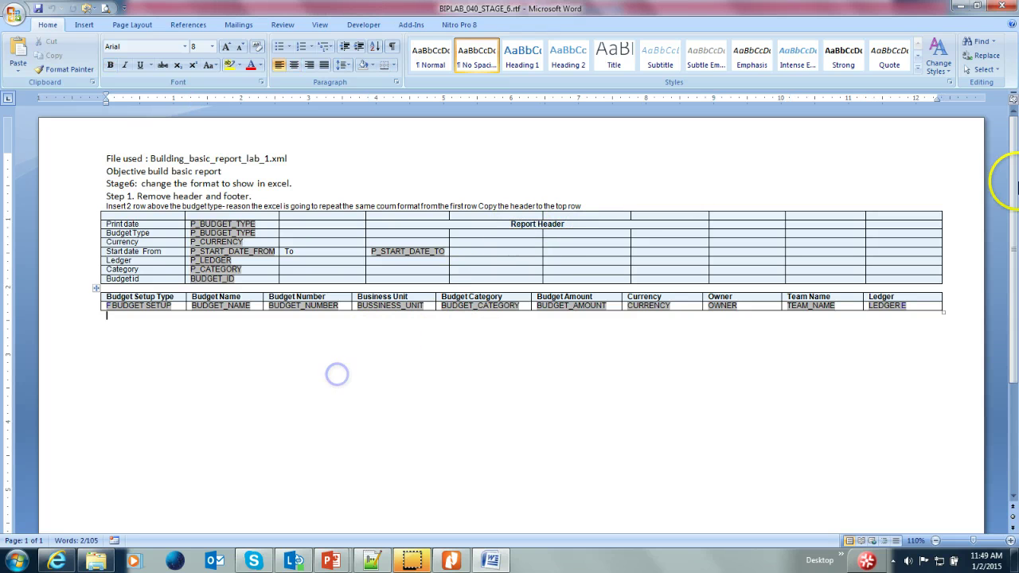
Step: Open the page header area of the Stage 6 template to check its contents, and close it again
{"action": "double_click", "coordinate": [174, 149]}
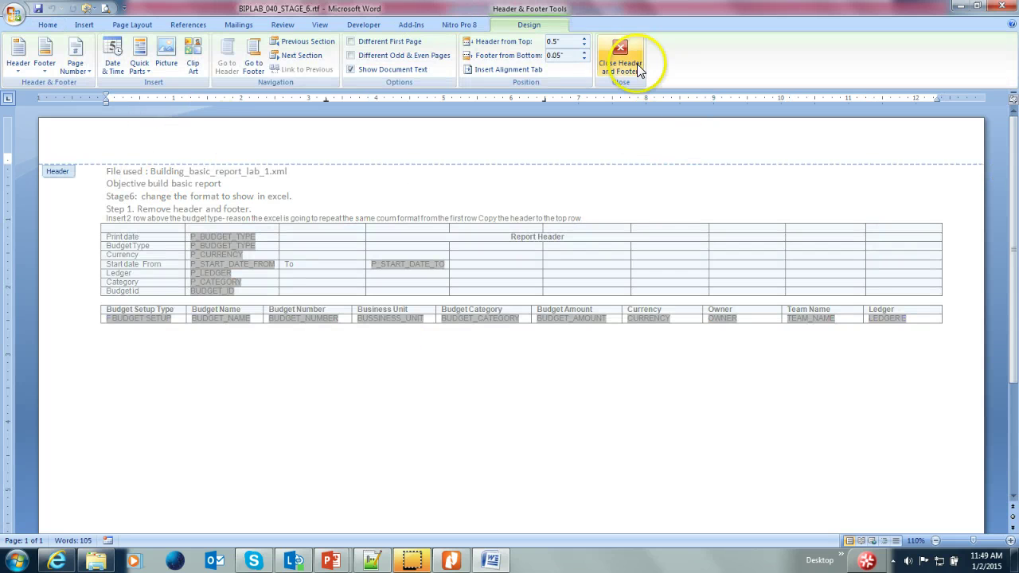
{"action": "left_click", "coordinate": [638, 62]}
{"action": "left_click_drag", "start_coordinate": [1014, 253], "coordinate": [1014, 319]}
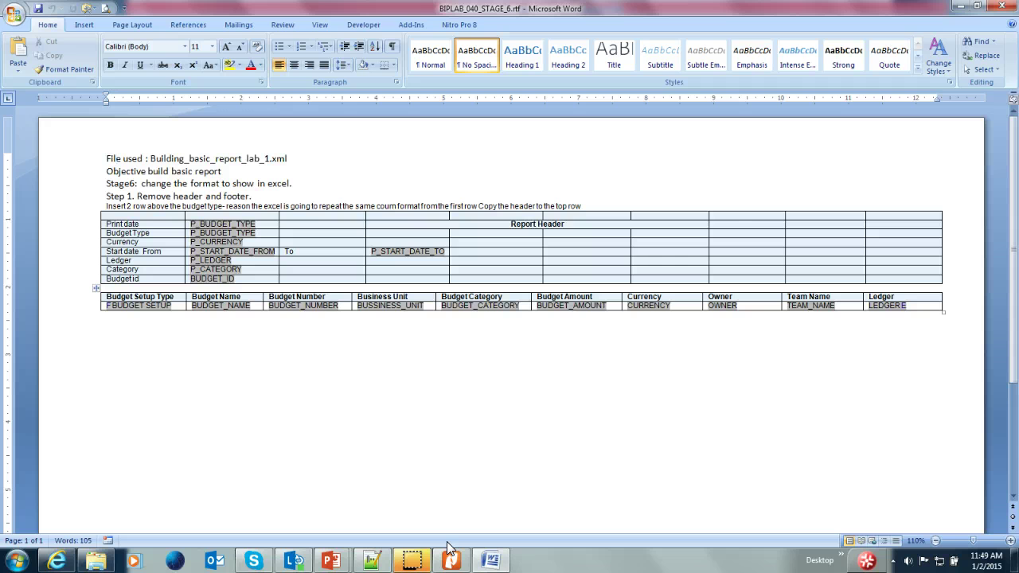
{"action": "key", "text": "super+p"}
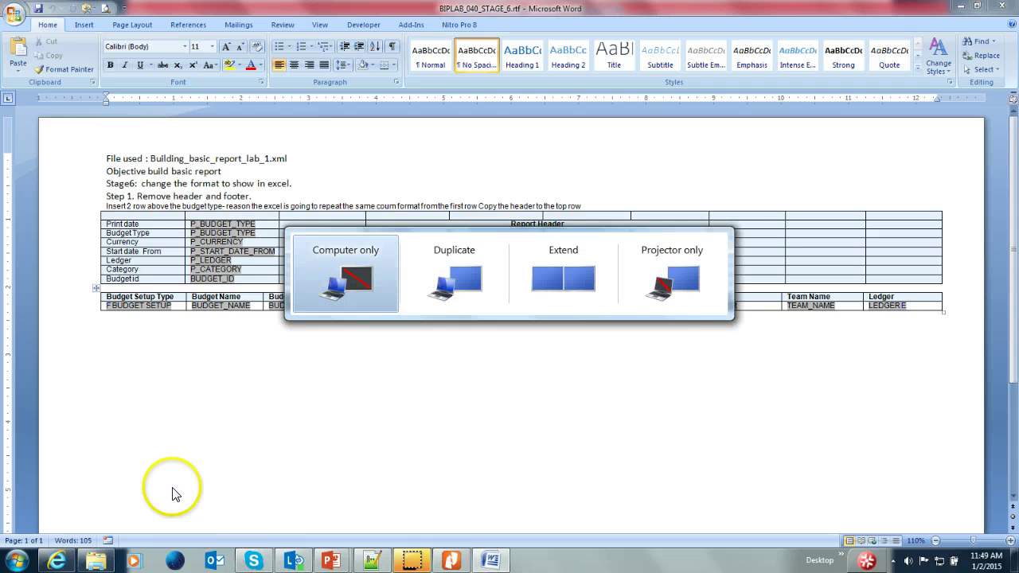
{"action": "left_click", "coordinate": [167, 449]}
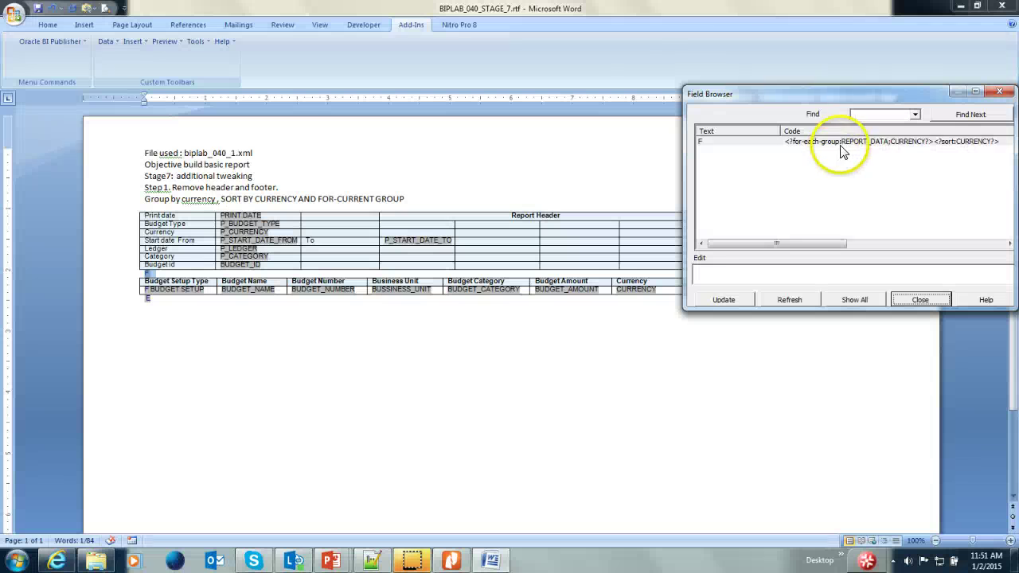
Step: Examine the for-each-group code that groups and sorts REPORT_DATA by CURRENCY in the Field Browser, and close the browser
{"action": "left_click", "coordinate": [848, 141]}
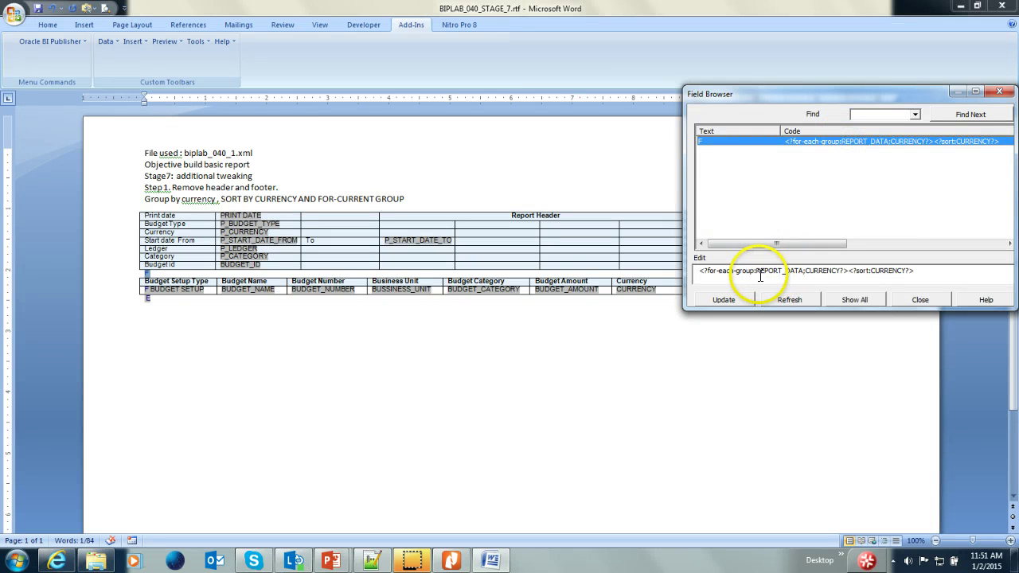
{"action": "left_click_drag", "start_coordinate": [756, 270], "coordinate": [868, 273]}
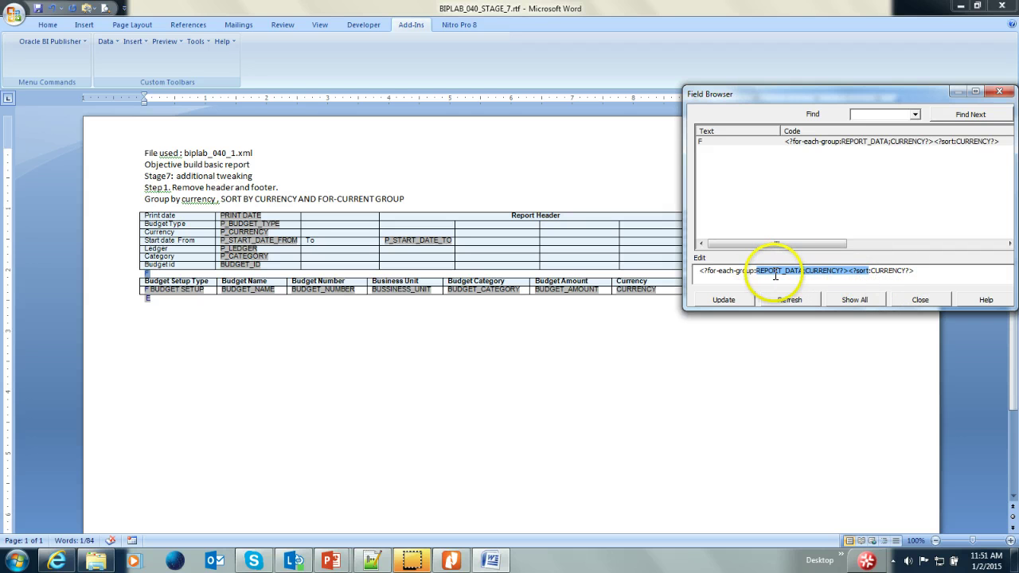
{"action": "left_click", "coordinate": [814, 271]}
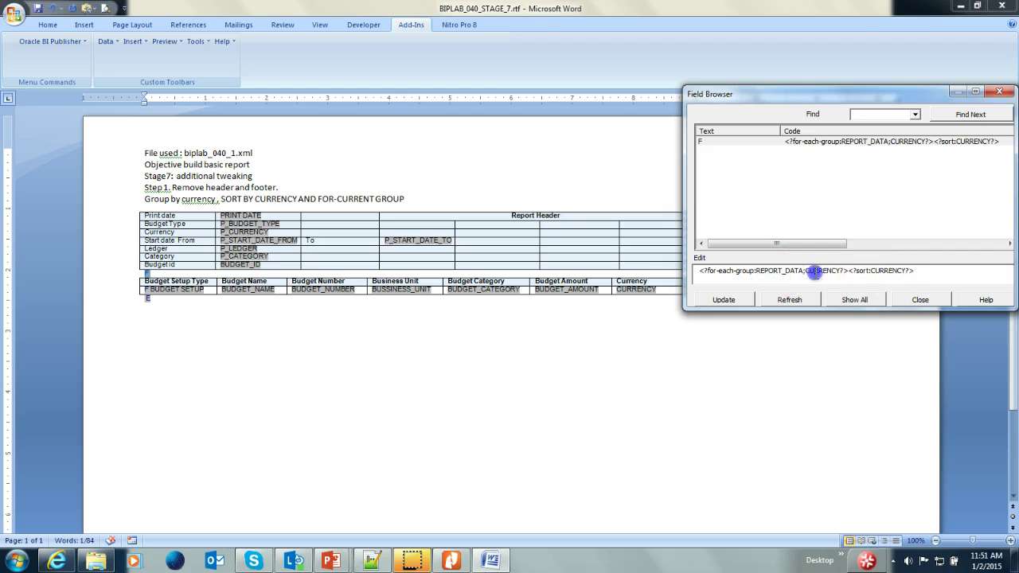
{"action": "left_click", "coordinate": [922, 298]}
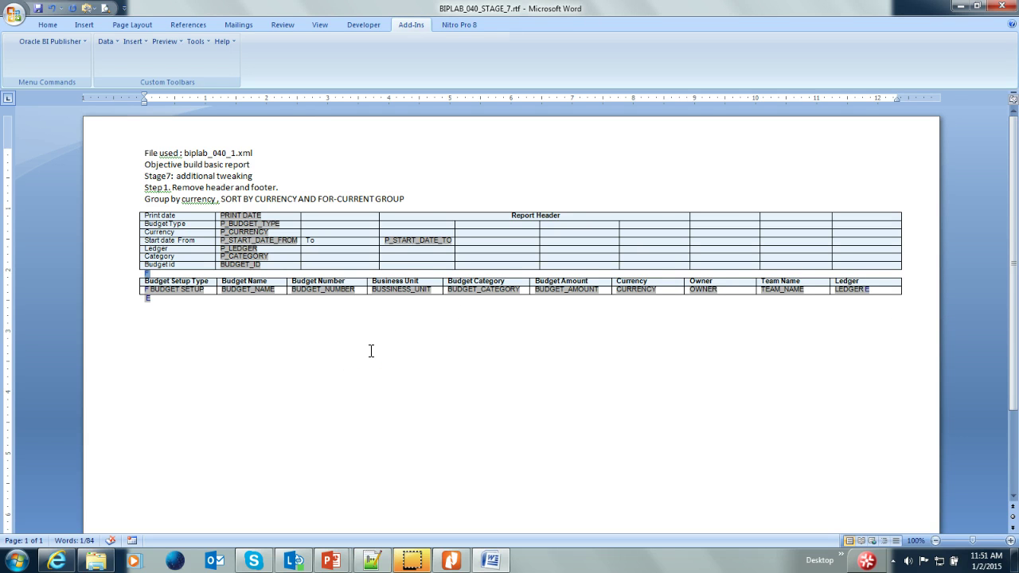
Step: Undo the last table change to restore the Currency row above the column headings, and check the CURRENCY field's BI Publisher properties
{"action": "key", "text": "ctrl+z"}
{"action": "left_click", "coordinate": [274, 281]}
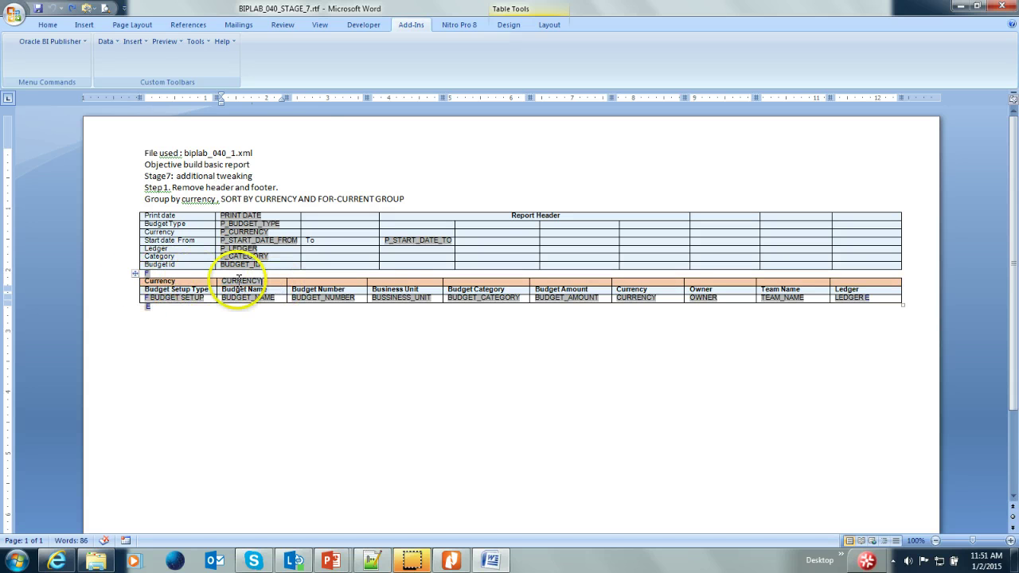
{"action": "left_click", "coordinate": [239, 282]}
{"action": "double_click", "coordinate": [239, 285]}
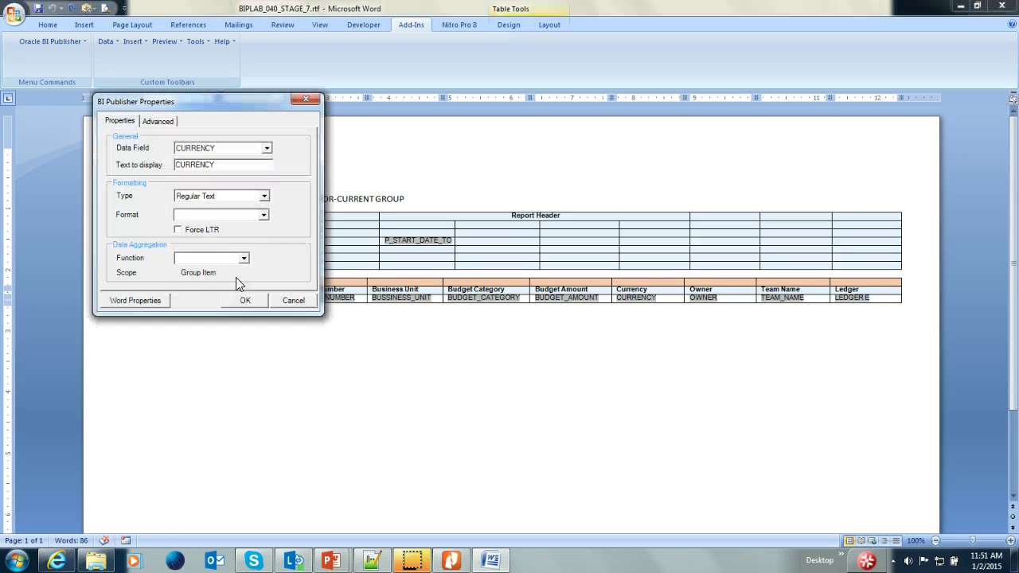
{"action": "left_click", "coordinate": [289, 296]}
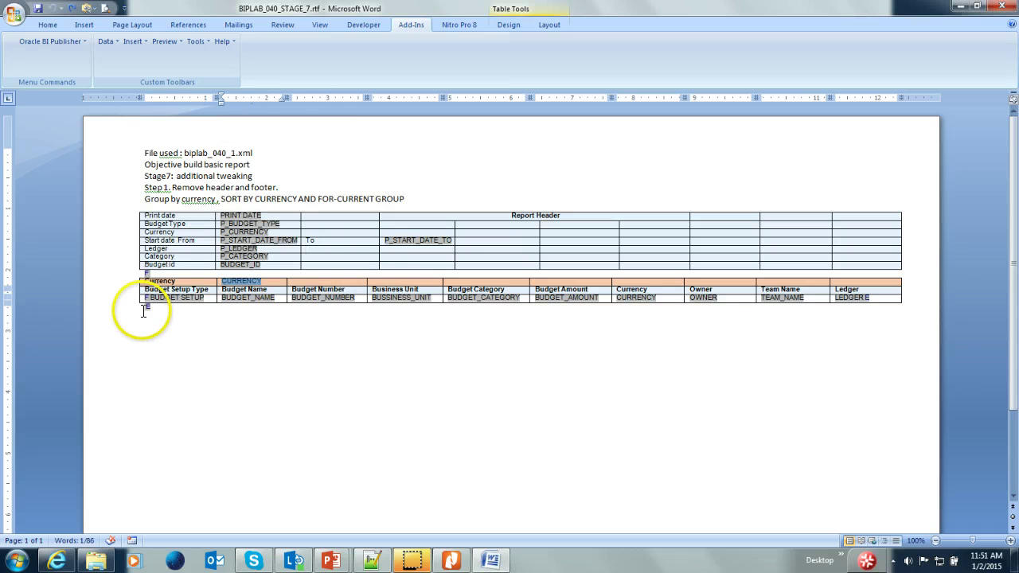
Step: Examine the code behind the fields in the budget data row using the Field Browser
{"action": "left_click", "coordinate": [123, 298]}
{"action": "left_click", "coordinate": [198, 41]}
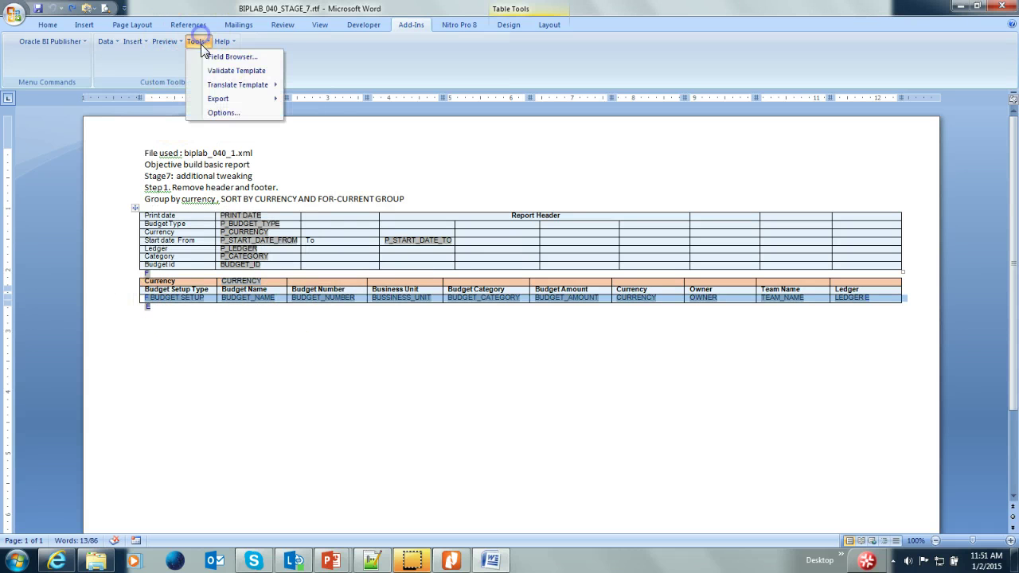
{"action": "left_click", "coordinate": [202, 60]}
{"action": "left_click", "coordinate": [880, 141]}
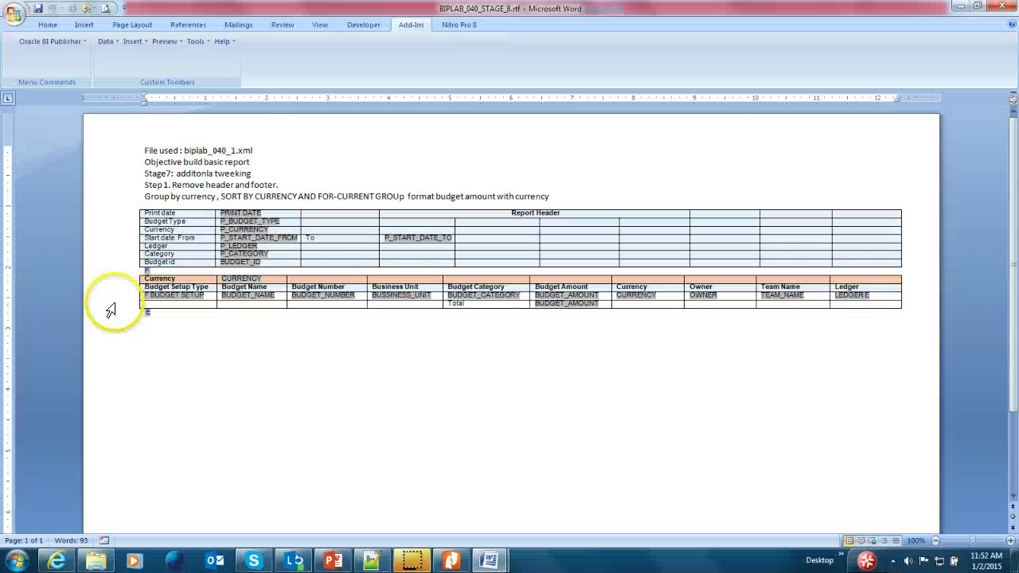
Step: Examine the format-currency and sum(current-group()) code of the BUDGET_AMOUNT field in the Stage 8 Total row, and close its properties
{"action": "left_click", "coordinate": [32, 305]}
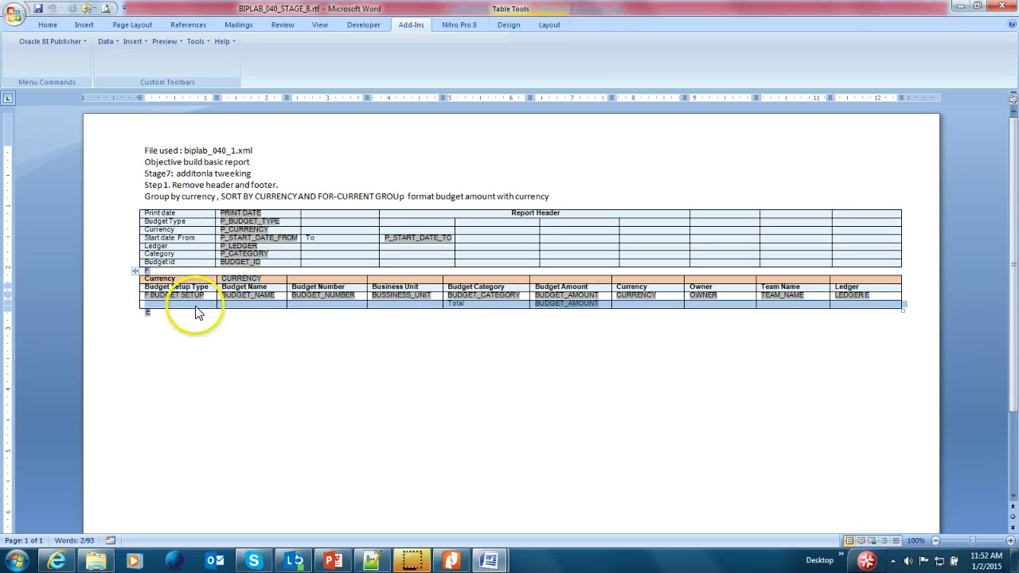
{"action": "left_click", "coordinate": [577, 304]}
{"action": "double_click", "coordinate": [578, 306]}
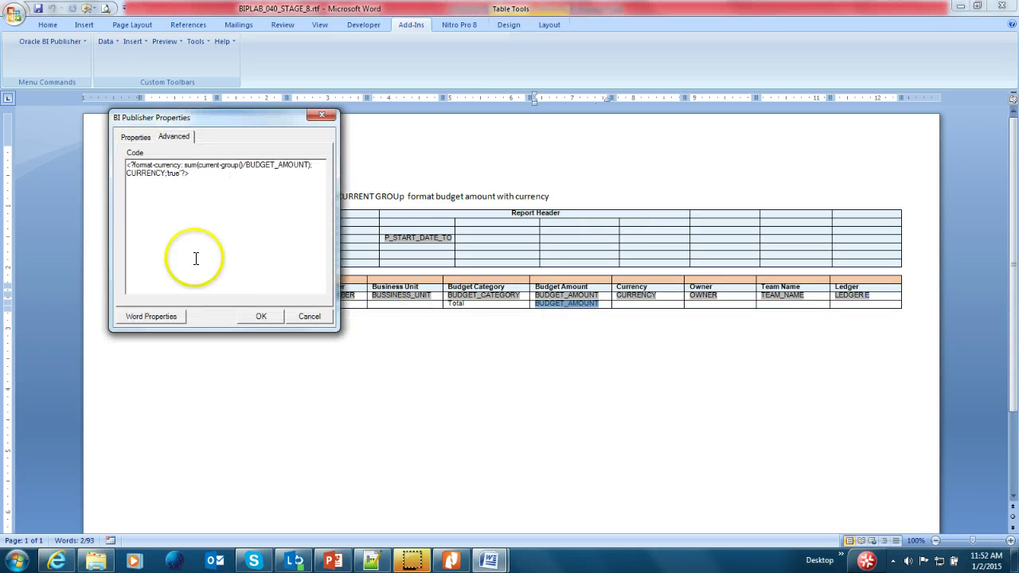
{"action": "left_click", "coordinate": [213, 164]}
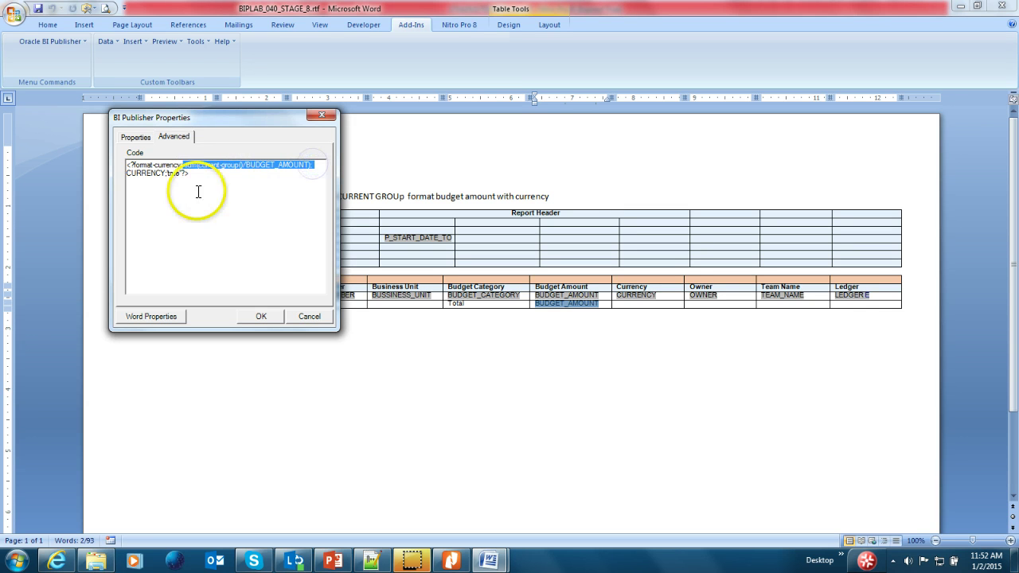
{"action": "left_click_drag", "start_coordinate": [182, 165], "coordinate": [154, 156]}
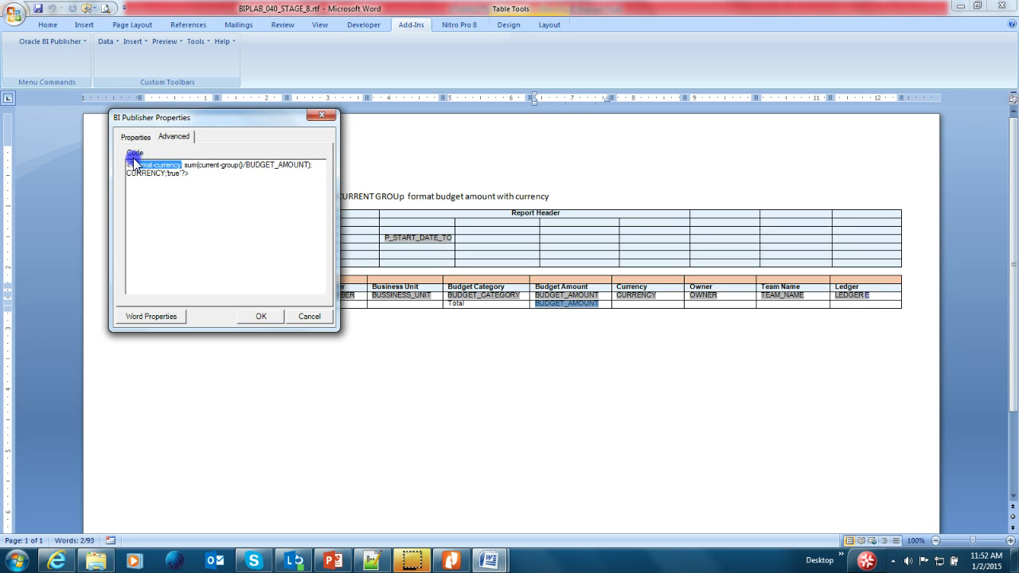
{"action": "double_click", "coordinate": [157, 172]}
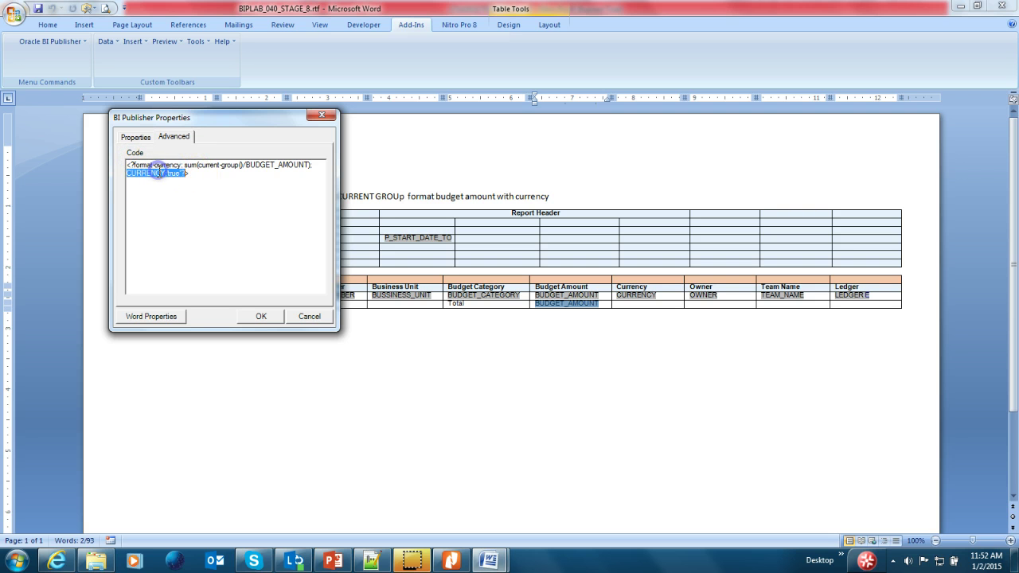
{"action": "left_click", "coordinate": [181, 164]}
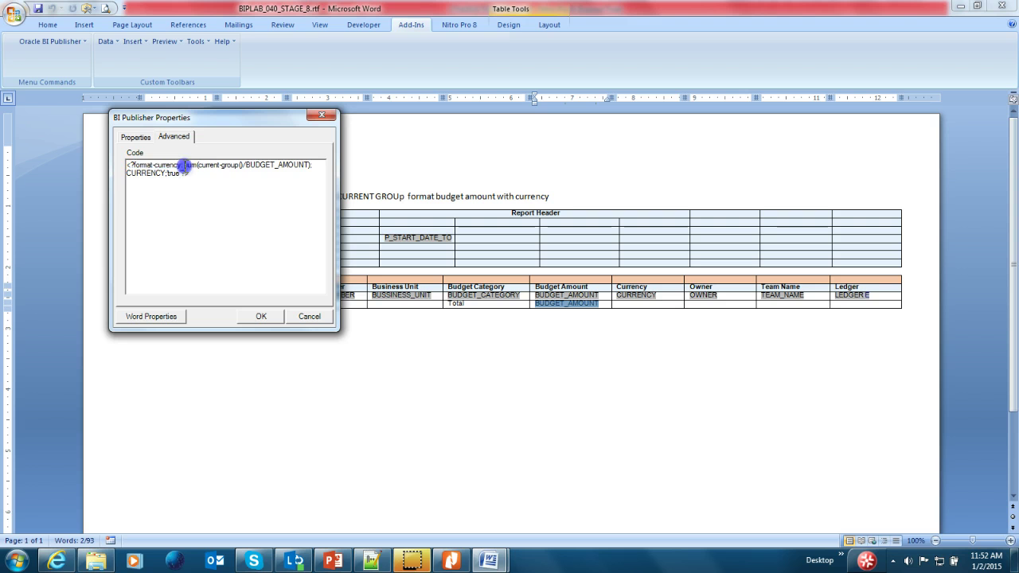
{"action": "left_click_drag", "start_coordinate": [184, 165], "coordinate": [312, 162]}
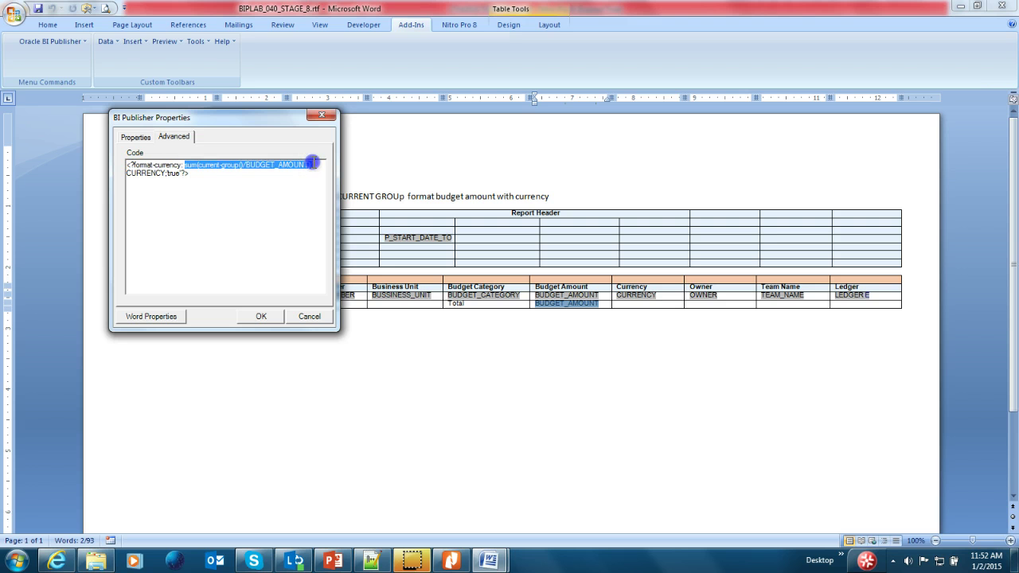
{"action": "double_click", "coordinate": [141, 178]}
{"action": "double_click", "coordinate": [157, 180]}
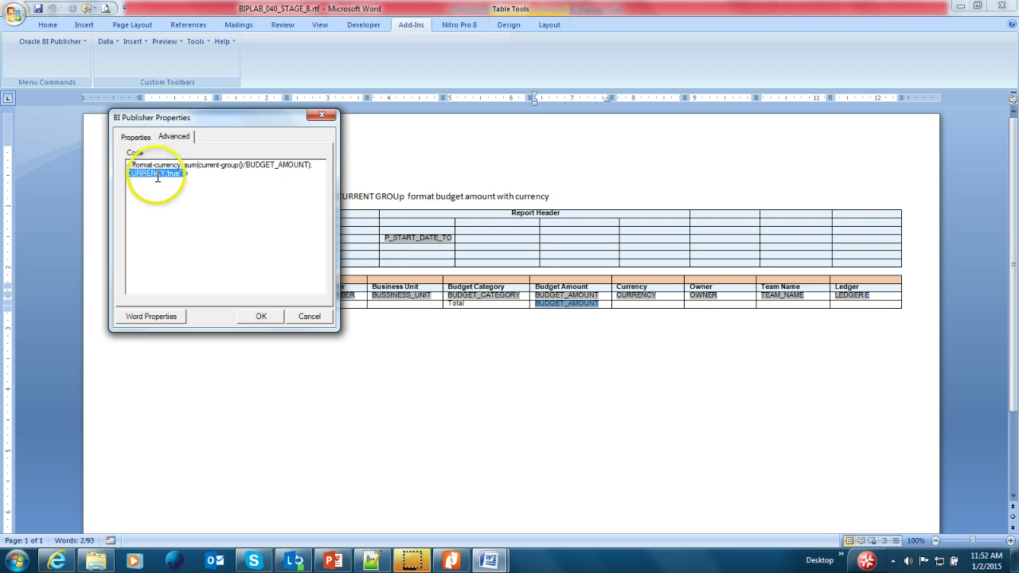
{"action": "left_click", "coordinate": [254, 316]}
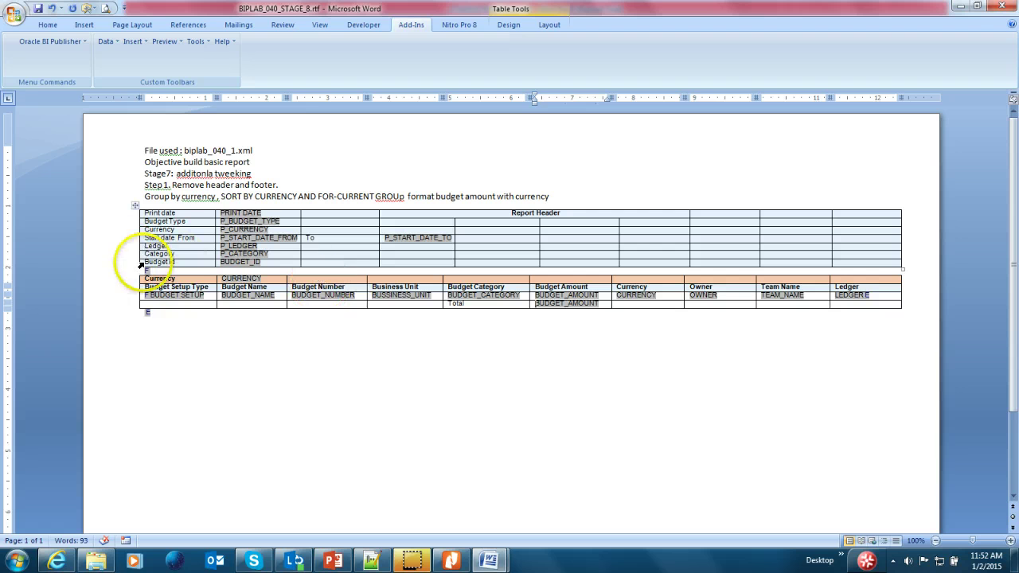
Step: Switch to the generated PDF report in Nitro Pro and review the currency groups and totals on pages 1 and 2
{"action": "key", "text": "alt+Tab"}
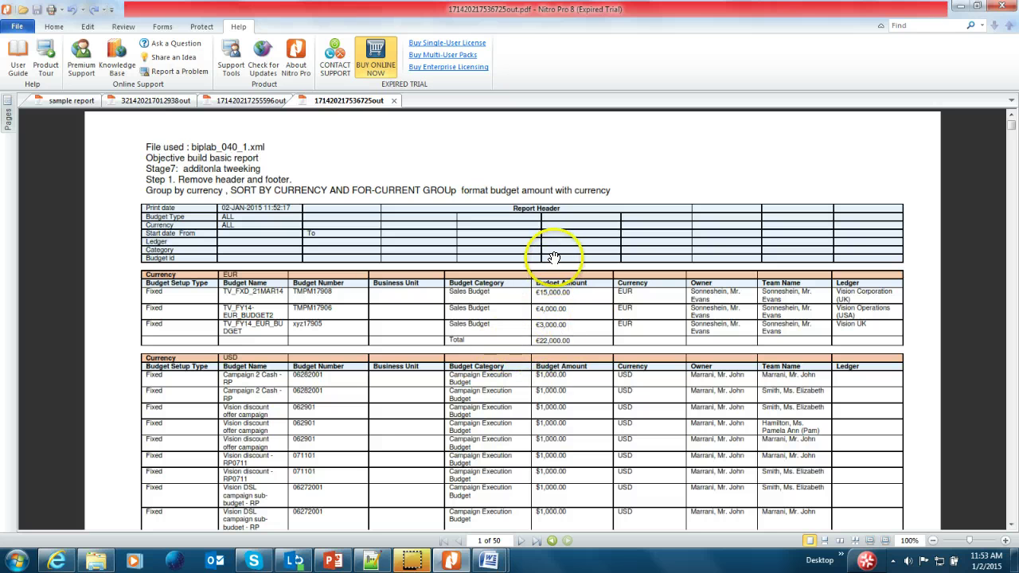
{"action": "scroll", "coordinate": [538, 343], "scroll_direction": "down", "scroll_amount": 1}
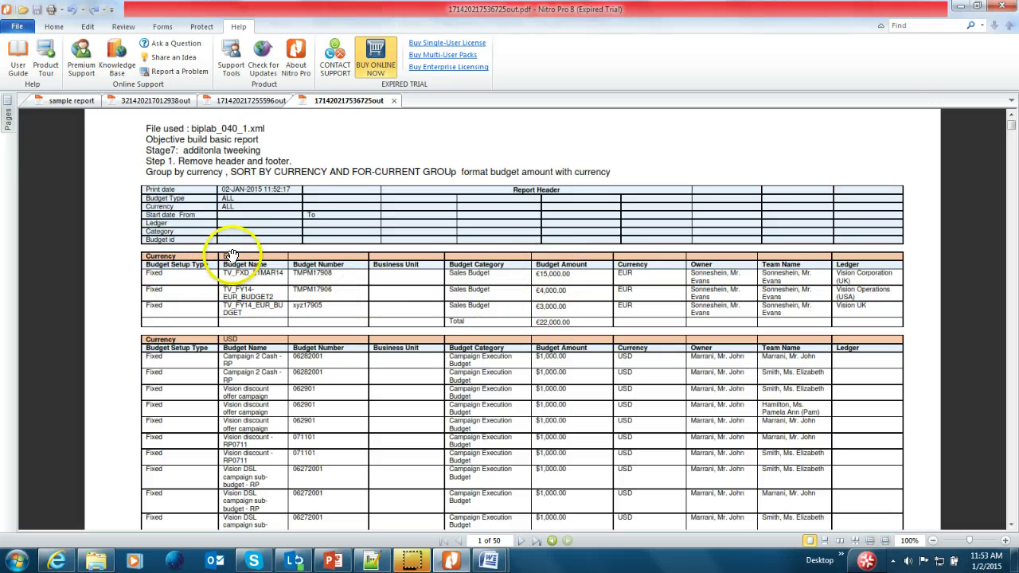
{"action": "scroll", "coordinate": [229, 250], "scroll_direction": "down", "scroll_amount": 1}
{"action": "scroll", "coordinate": [231, 255], "scroll_direction": "down", "scroll_amount": 2}
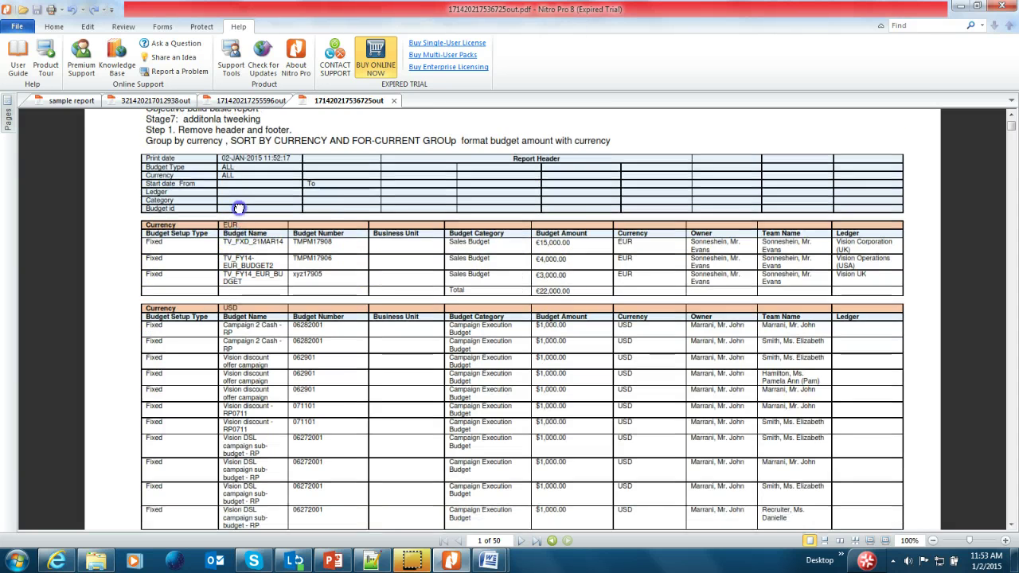
{"action": "scroll", "coordinate": [246, 288], "scroll_direction": "down", "scroll_amount": 1}
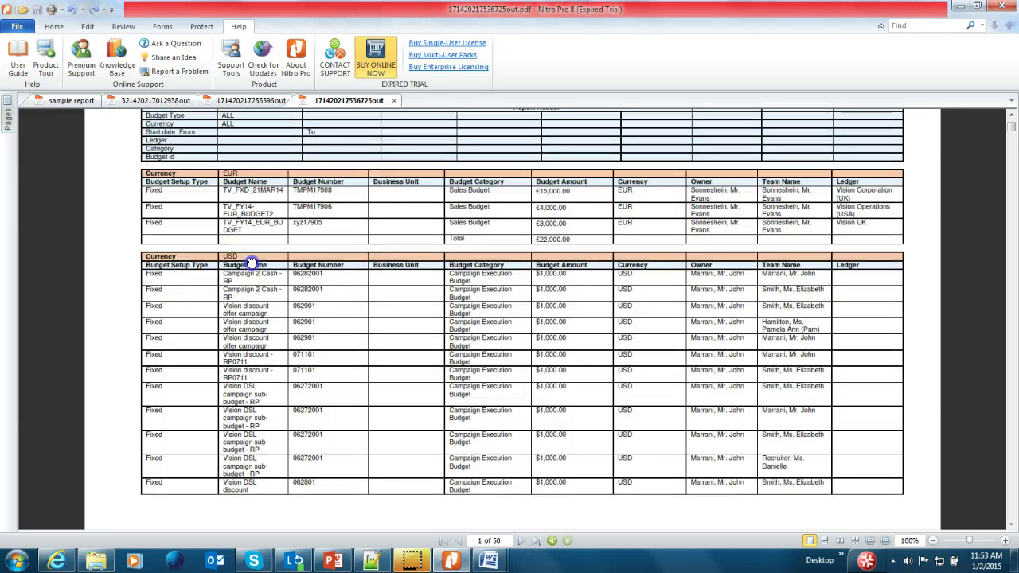
{"action": "scroll", "coordinate": [247, 288], "scroll_direction": "up", "scroll_amount": 1}
{"action": "left_click", "coordinate": [523, 541]}
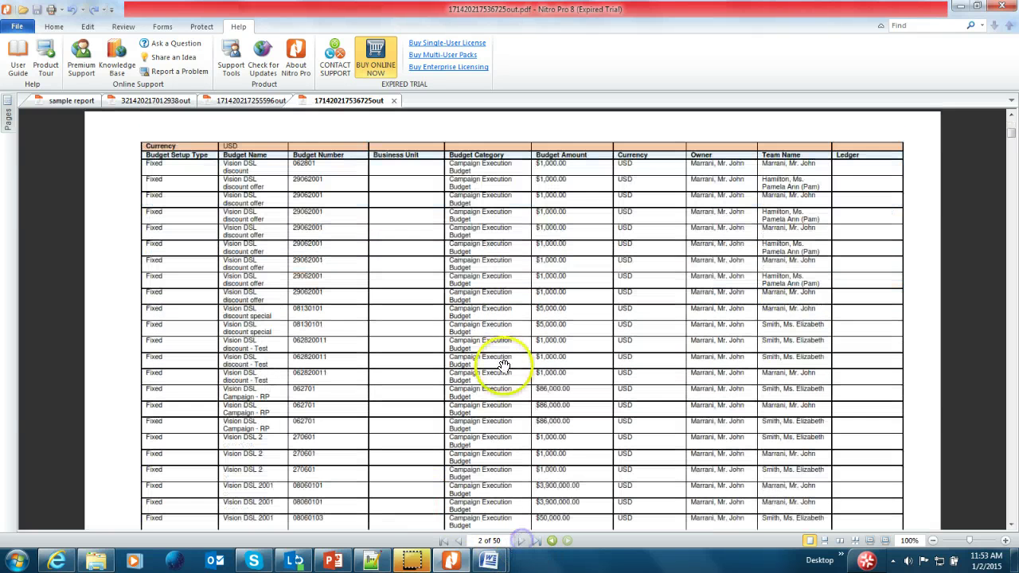
{"action": "left_click", "coordinate": [457, 541]}
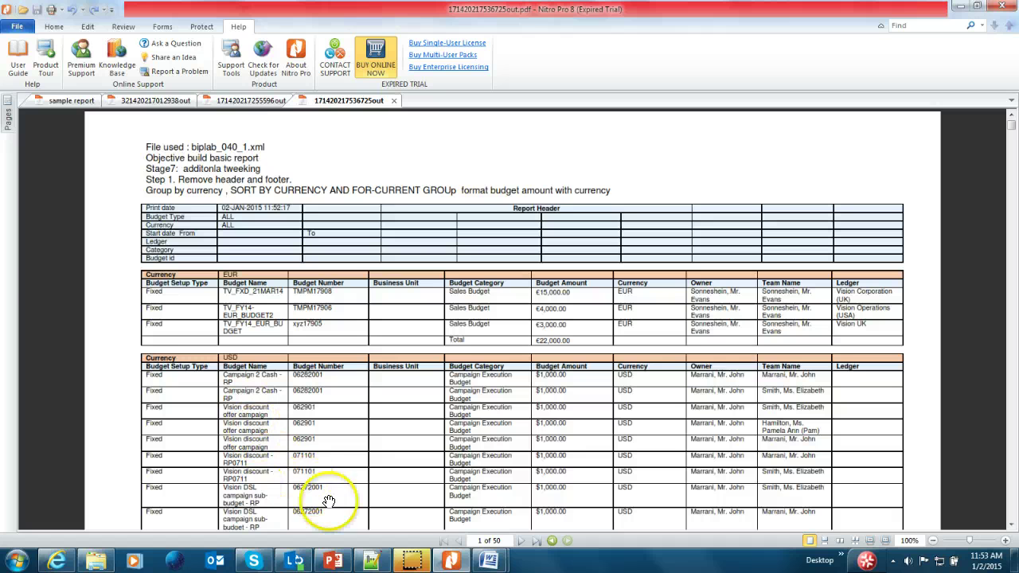
{"action": "mouse_move", "coordinate": [337, 564]}
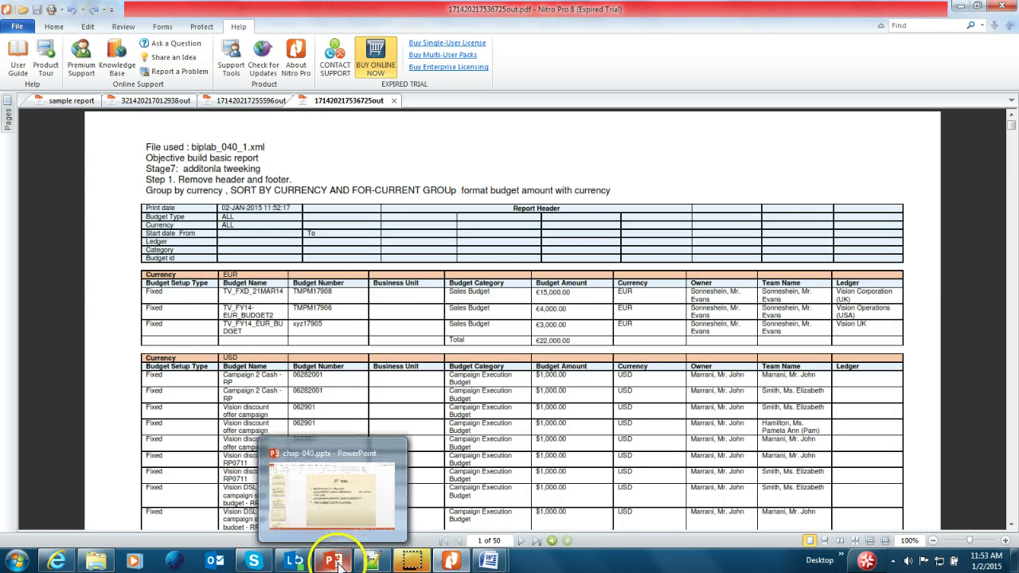
{"action": "left_click", "coordinate": [348, 515]}
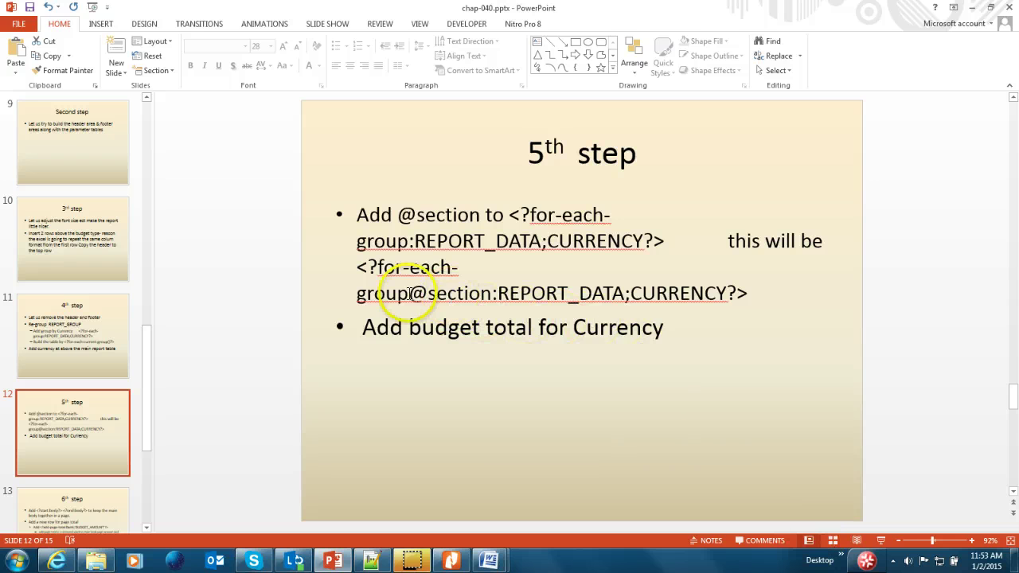
{"action": "left_click_drag", "start_coordinate": [408, 293], "coordinate": [468, 293]}
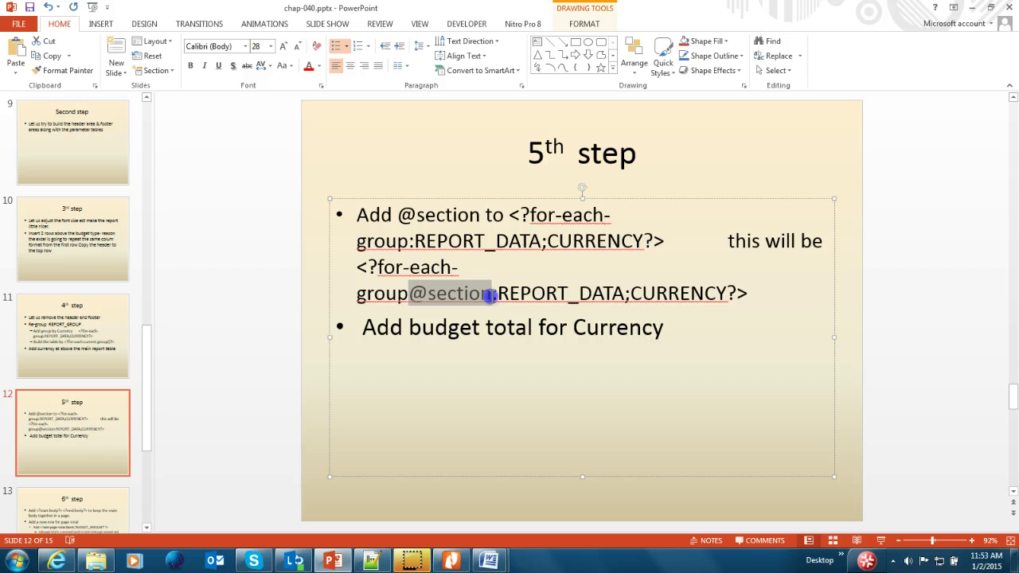
{"action": "double_click", "coordinate": [673, 298]}
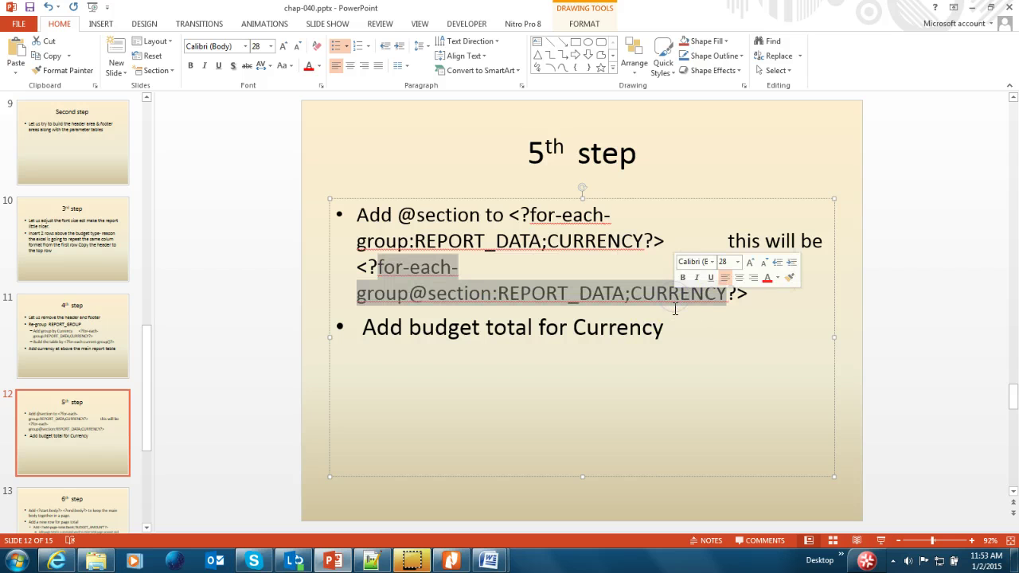
{"action": "key", "text": "alt+Tab"}
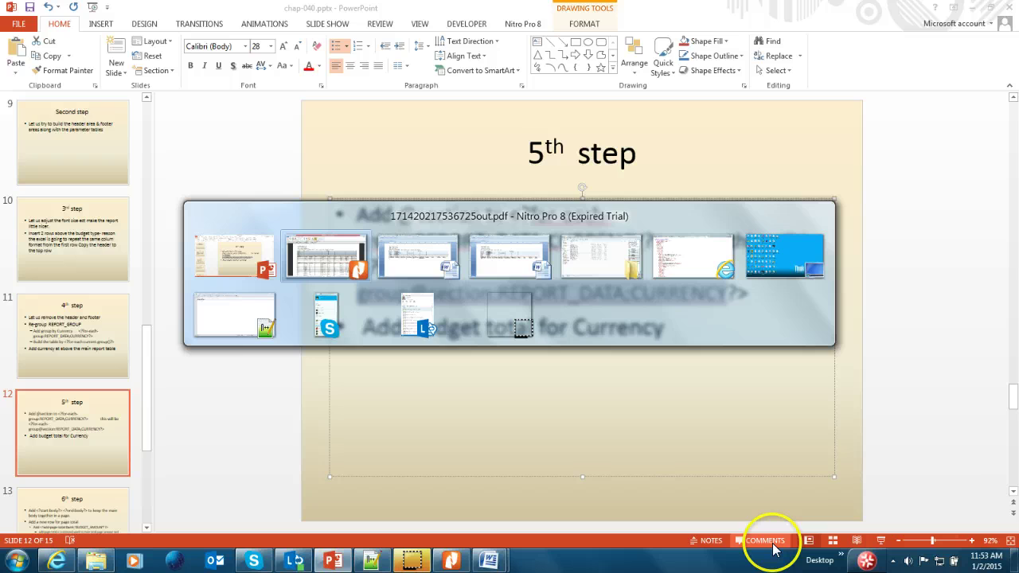
{"action": "key", "text": "alt+Tab"}
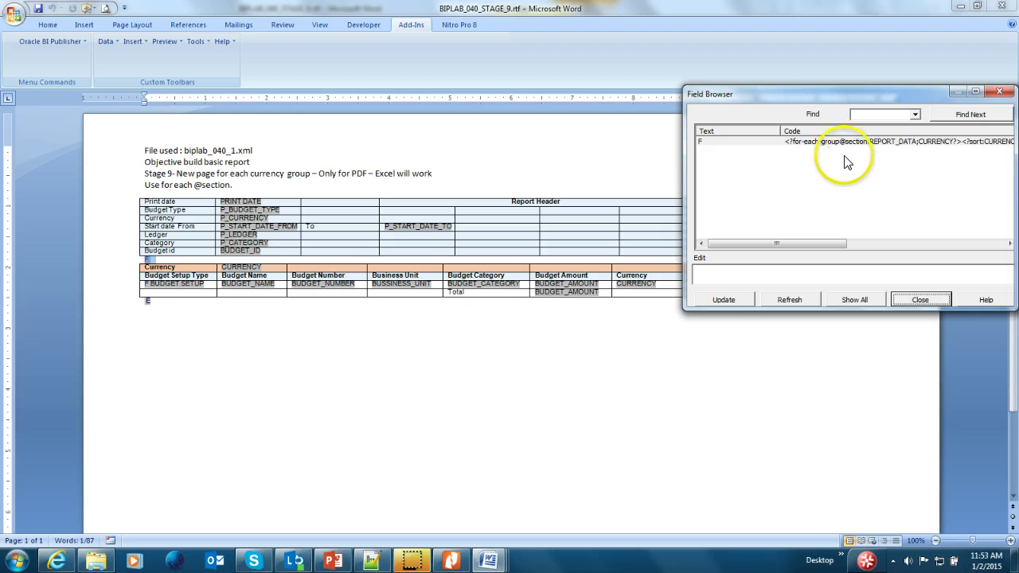
{"action": "left_click", "coordinate": [850, 140]}
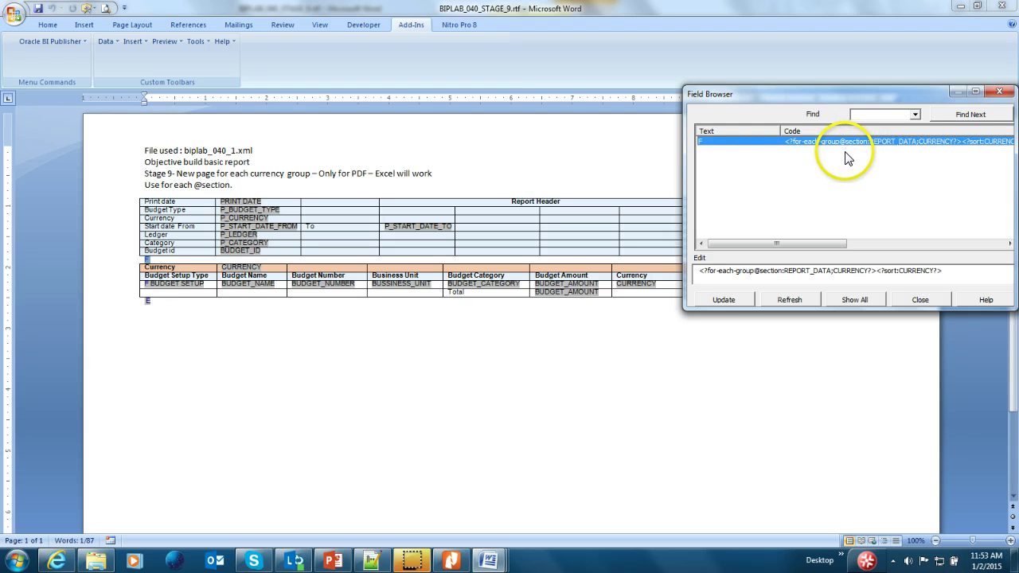
{"action": "left_click", "coordinate": [856, 143]}
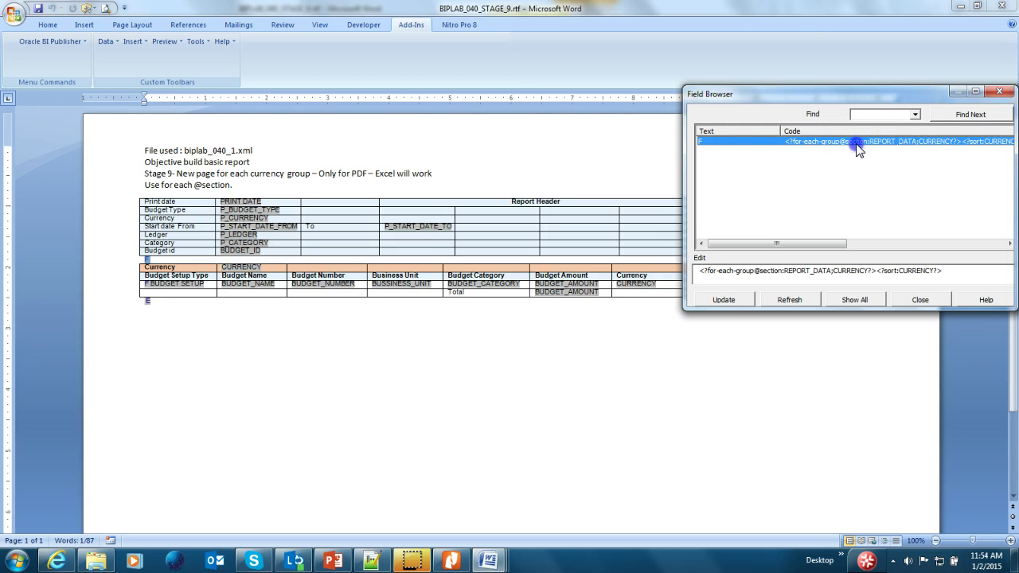
{"action": "left_click", "coordinate": [921, 299]}
{"action": "left_click", "coordinate": [173, 42]}
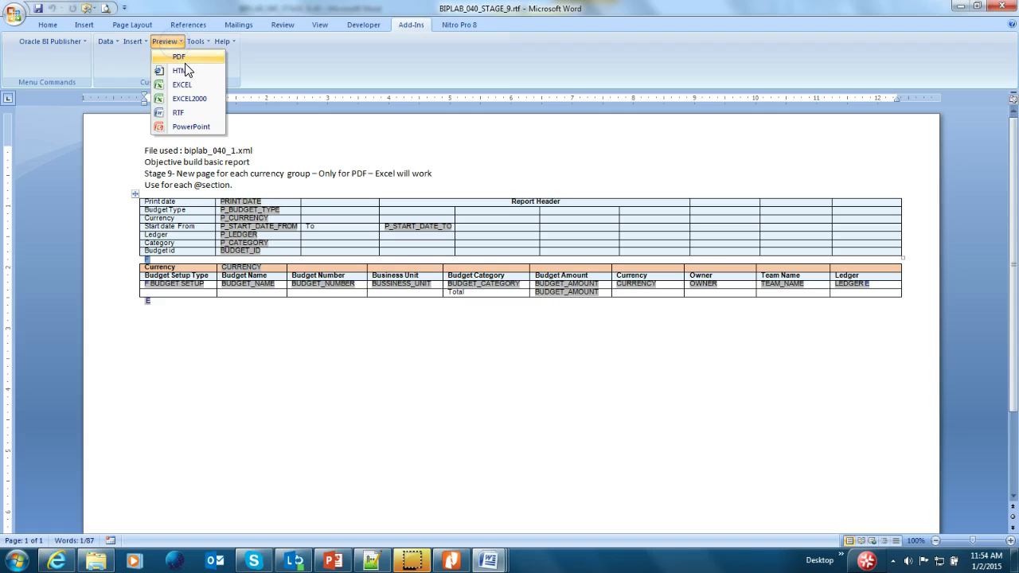
{"action": "left_click", "coordinate": [185, 69]}
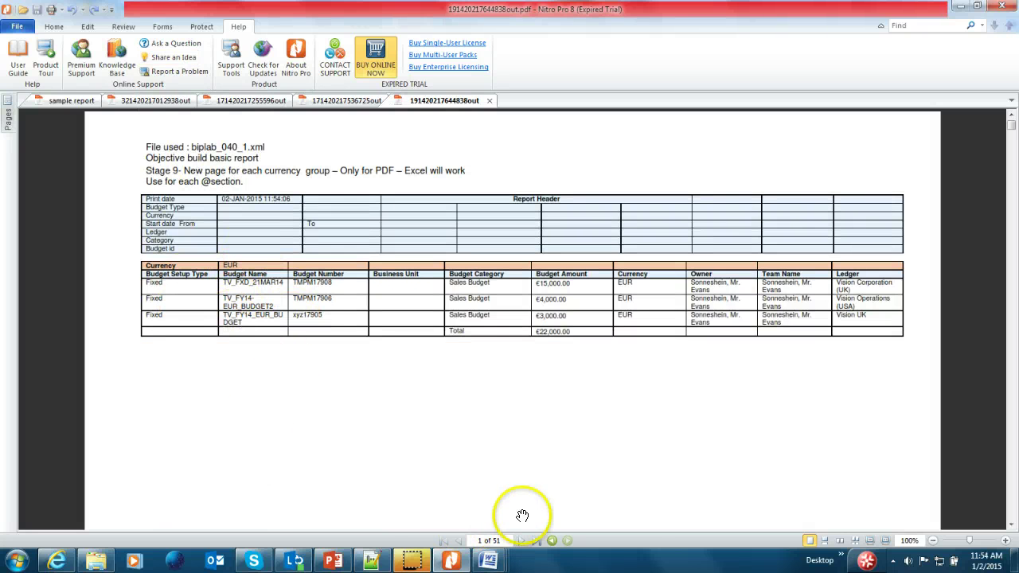
{"action": "left_click", "coordinate": [367, 100]}
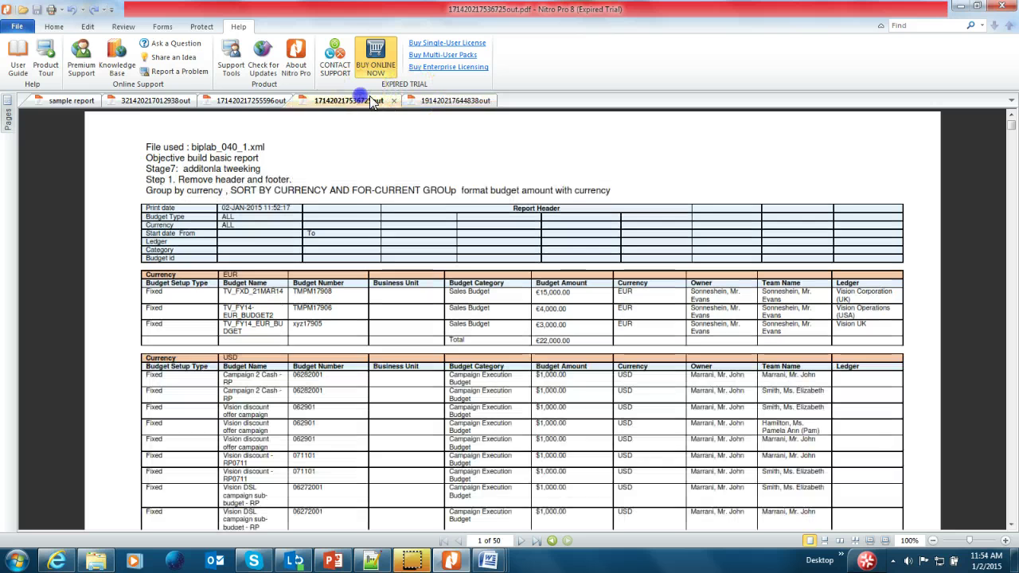
{"action": "left_click", "coordinate": [422, 101]}
Step: Review the USD currency group on page 2 and the last two pages of the Stage 9 PDF, including the repeated headings and total
{"action": "left_click", "coordinate": [521, 541]}
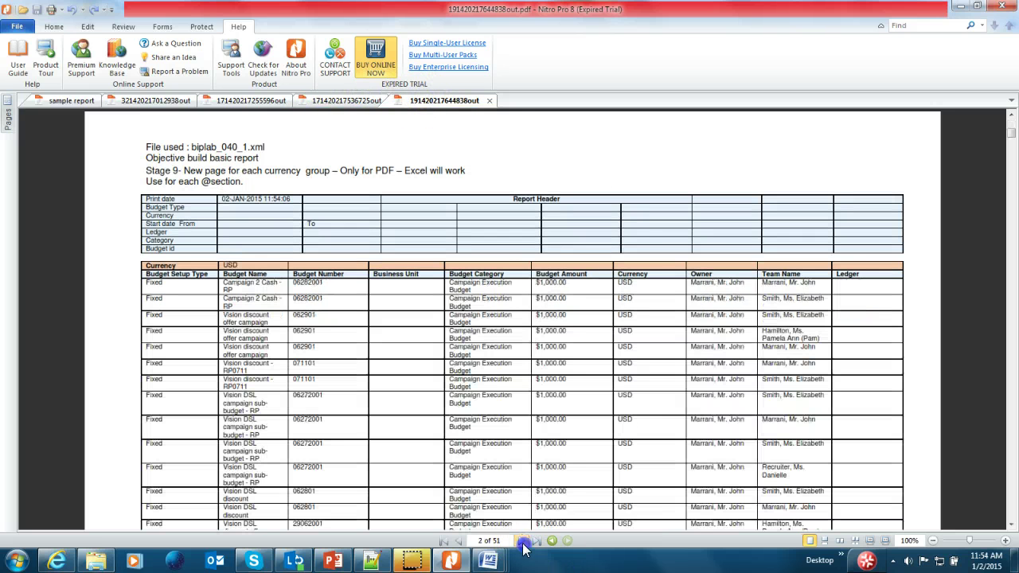
{"action": "left_click", "coordinate": [536, 541]}
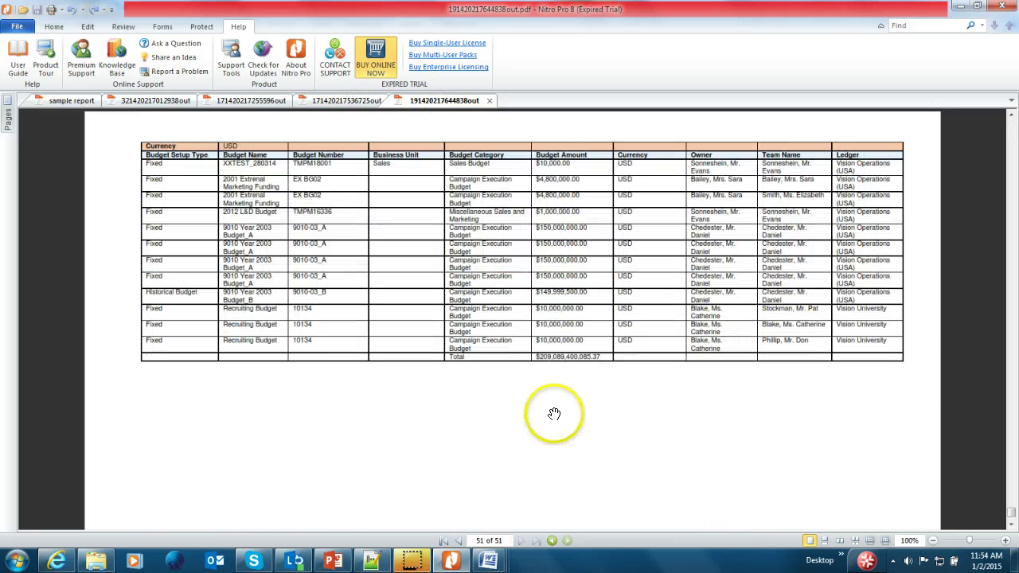
{"action": "left_click", "coordinate": [459, 541]}
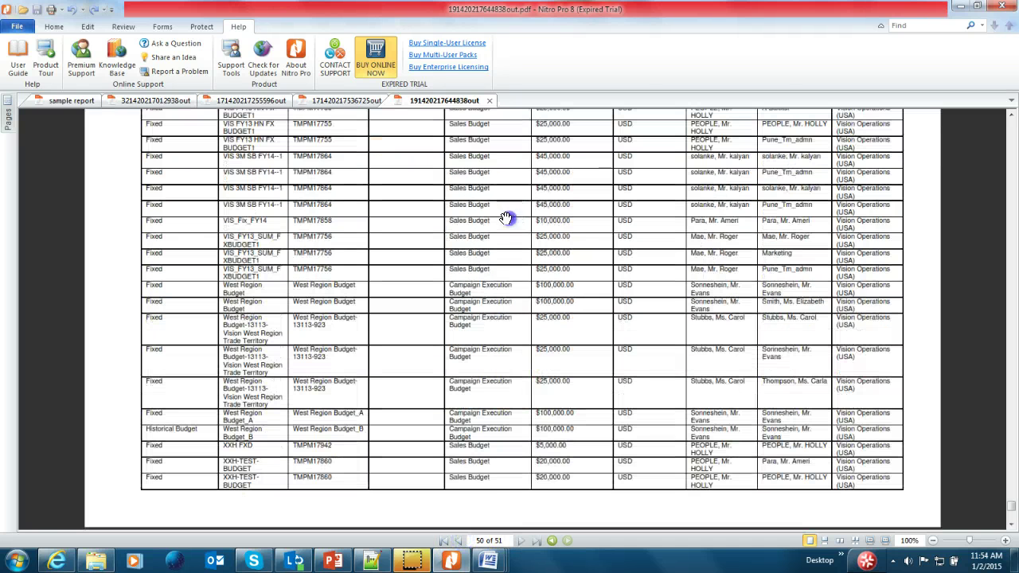
{"action": "left_click", "coordinate": [519, 498]}
{"action": "scroll", "coordinate": [521, 436], "scroll_direction": "up", "scroll_amount": 3}
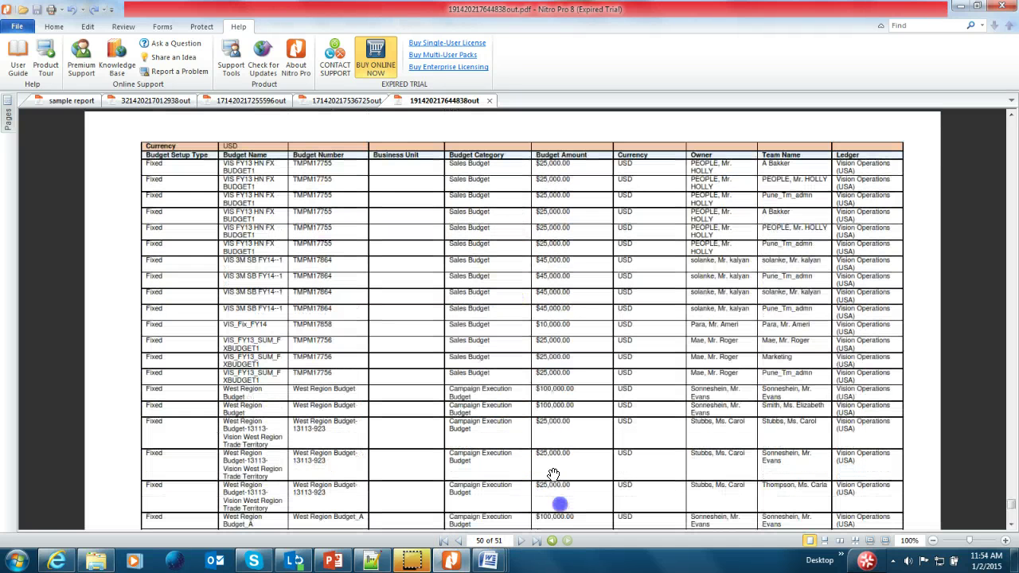